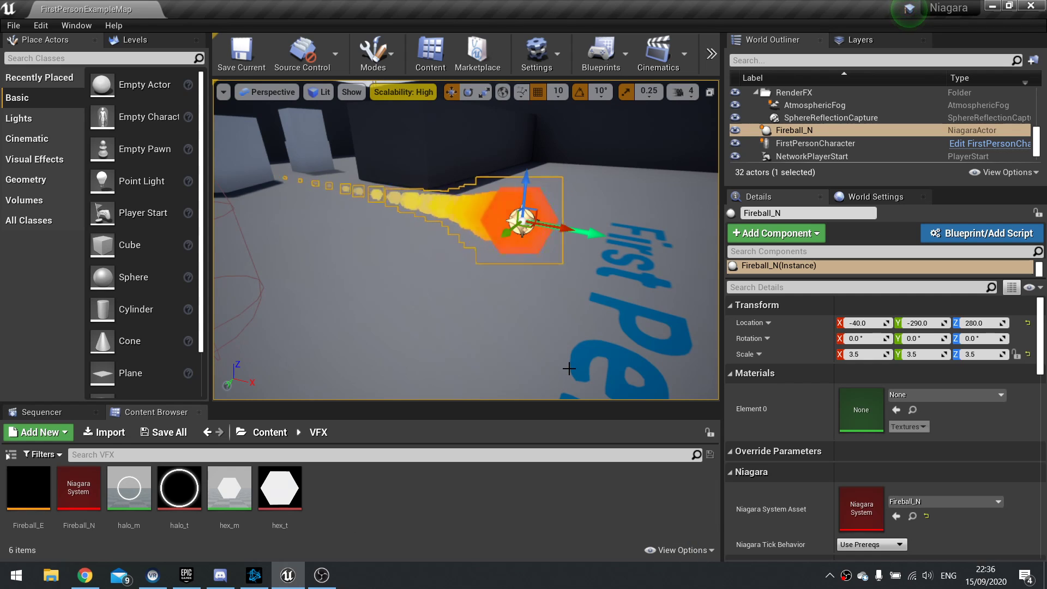
Examine the fireball effect in the level and the emitter, texture and material assets in the VFX folder
{"action": "mouse_move", "coordinate": [500, 272]}
{"action": "right_mouse_down"}
{"action": "mouse_move", "coordinate": [490, 273]}
{"action": "mouse_move", "coordinate": [519, 273]}
{"action": "mouse_move", "coordinate": [484, 278]}
{"action": "right_mouse_up"}
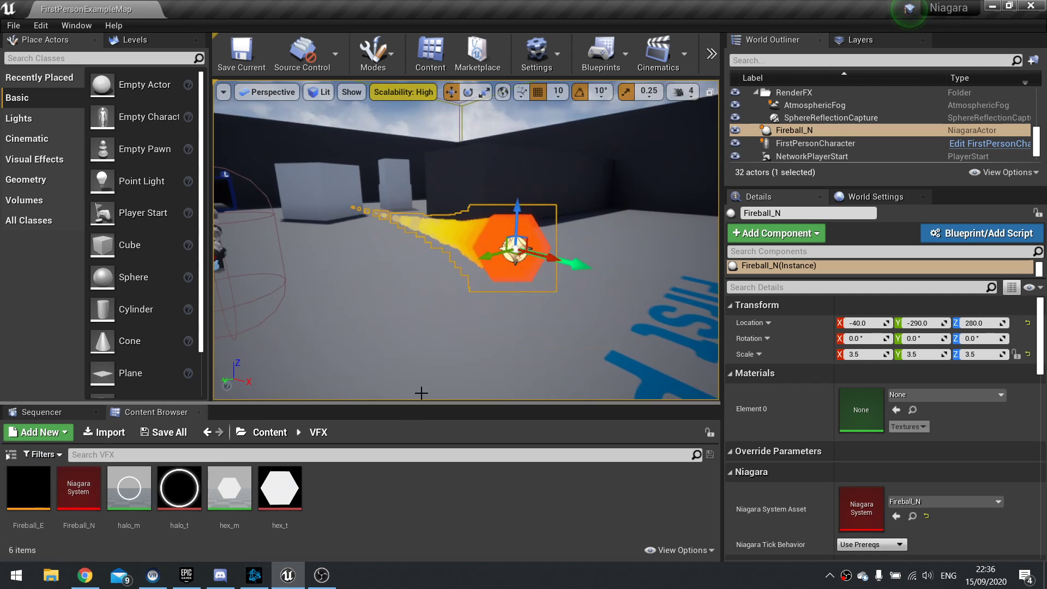
{"action": "right_click_drag", "start_coordinate": [412, 311], "coordinate": [475, 341]}
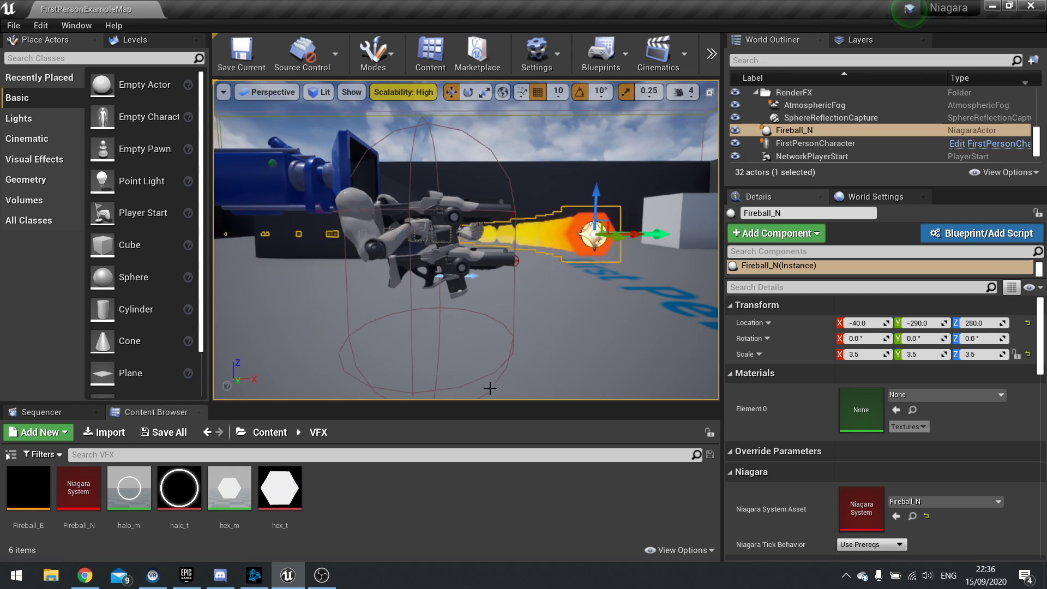
{"action": "key", "text": "f"}
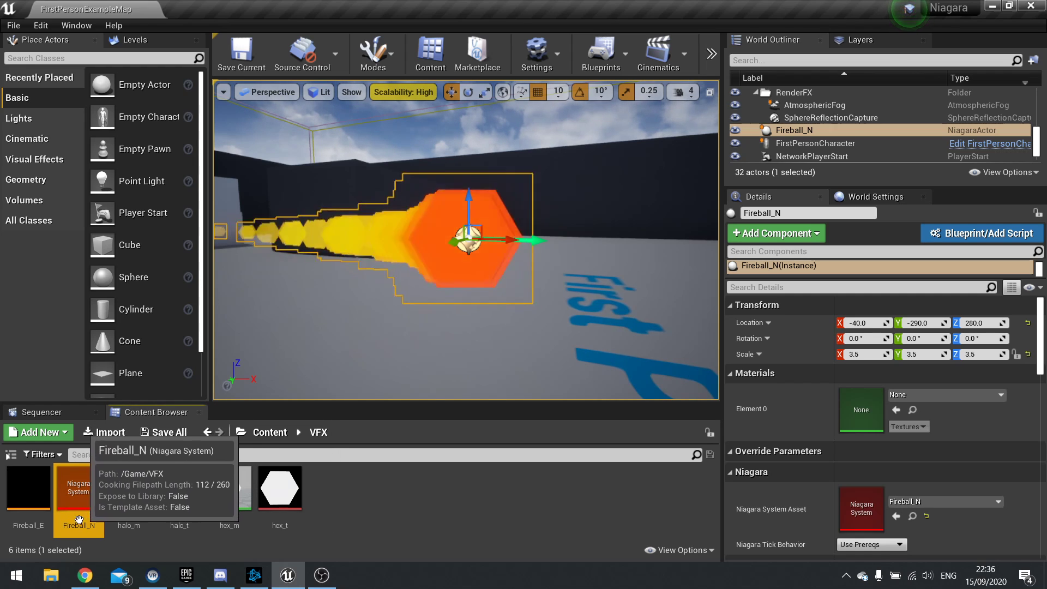
{"action": "left_click", "coordinate": [28, 508]}
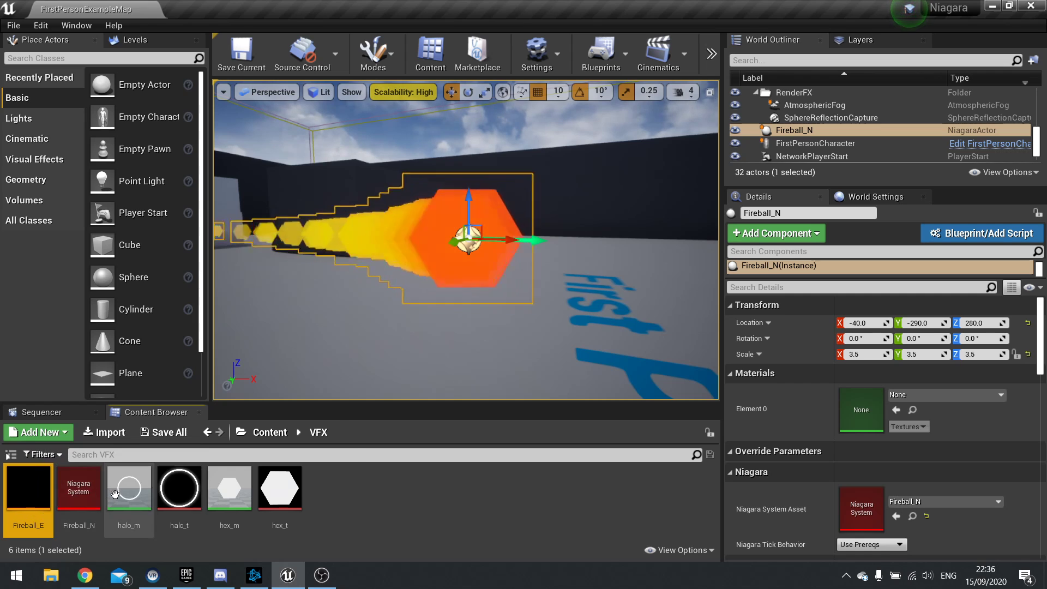
{"action": "left_click", "coordinate": [179, 491]}
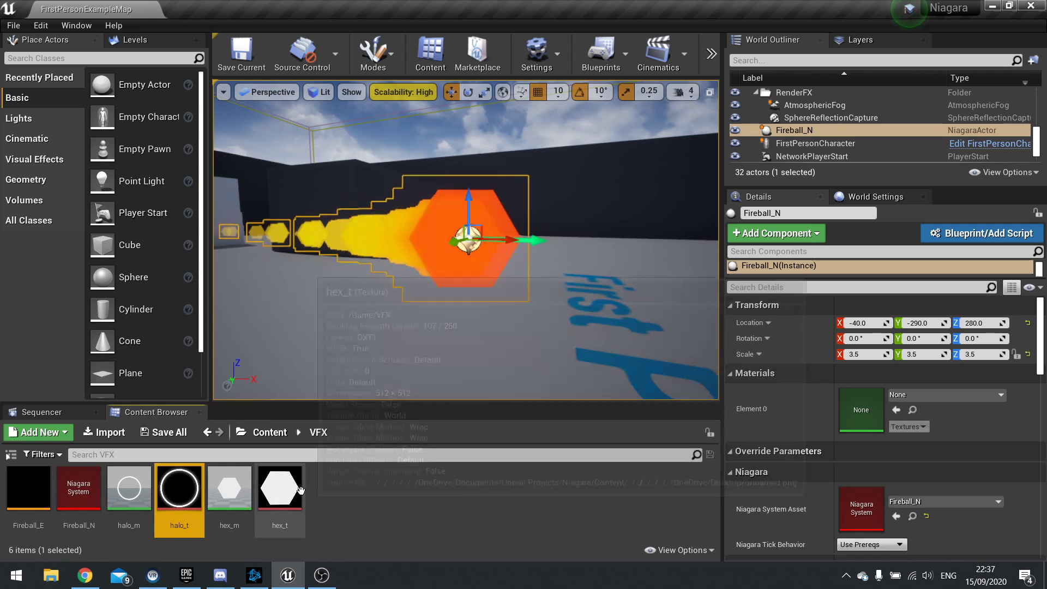
{"action": "left_click", "coordinate": [229, 488]}
{"action": "left_click", "coordinate": [129, 488]}
Open the Fireball_N system and inspect the Emitter State module of its Fireball_E emitter
{"action": "left_click", "coordinate": [73, 501]}
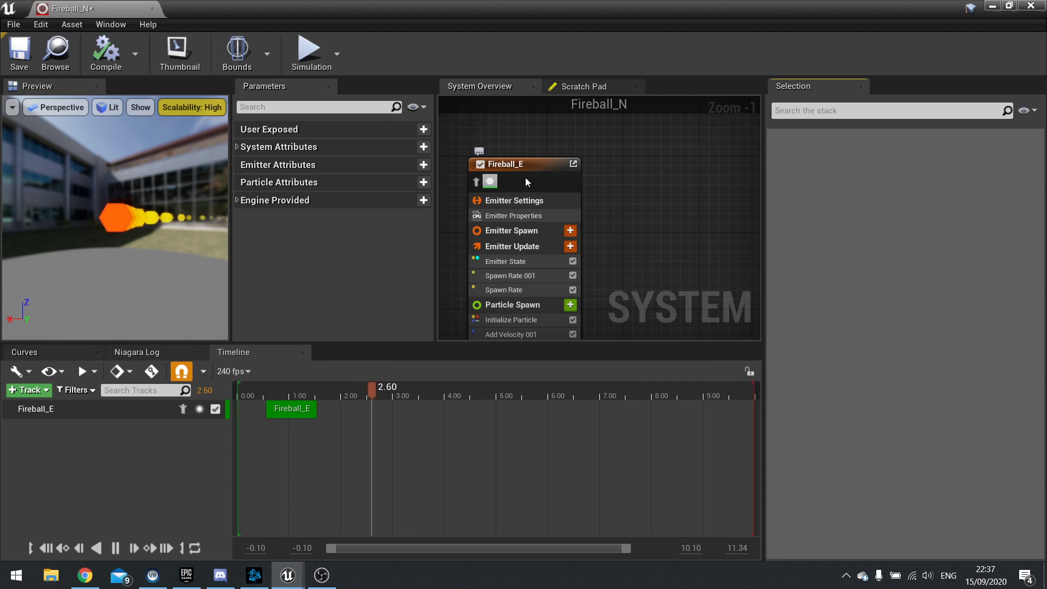
{"action": "left_click_drag", "start_coordinate": [535, 169], "coordinate": [578, 141]}
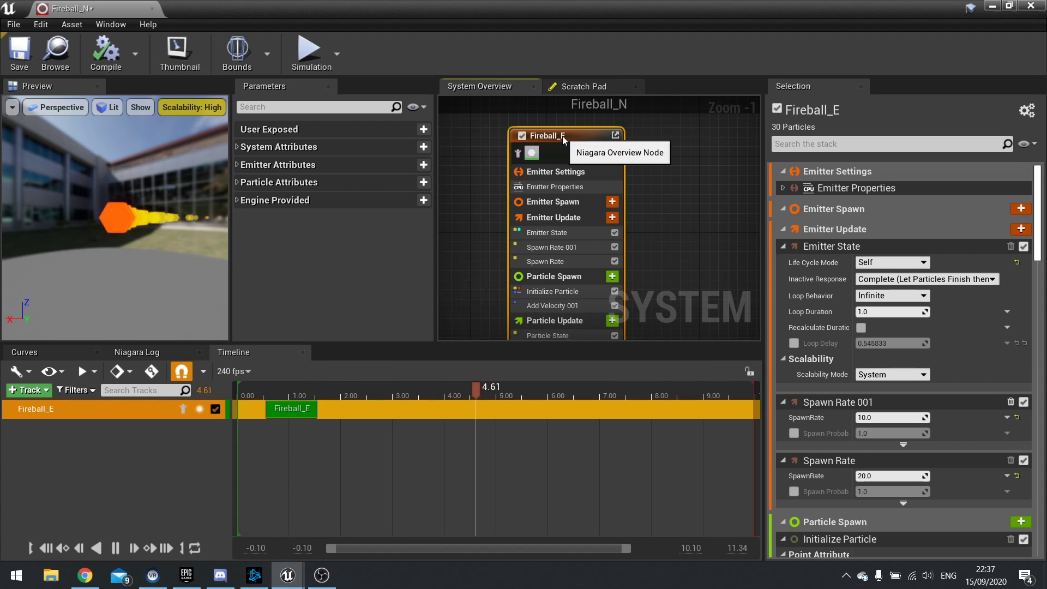
{"action": "left_click_drag", "start_coordinate": [541, 209], "coordinate": [530, 149]}
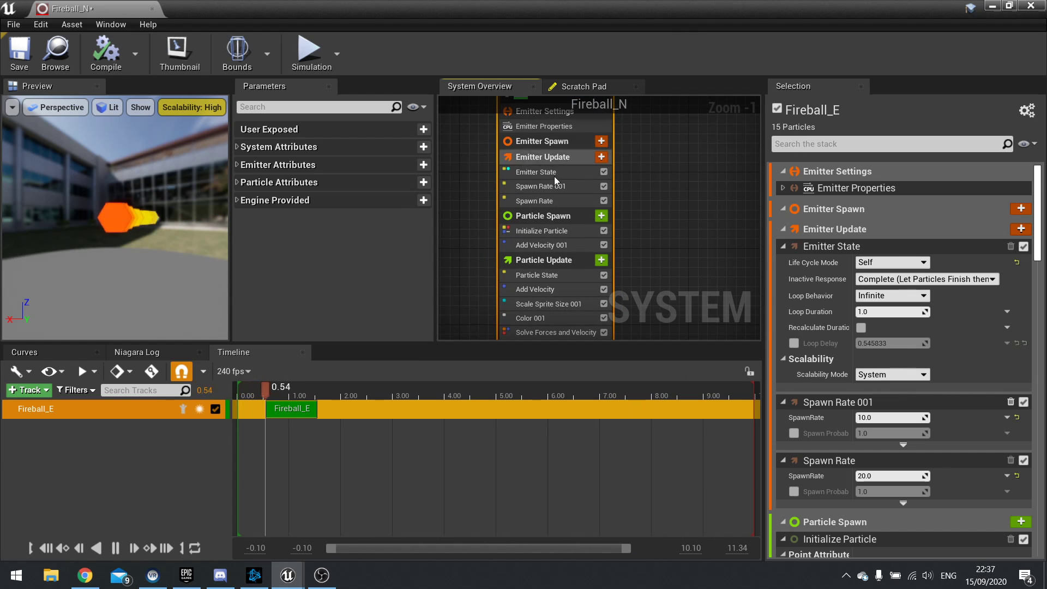
{"action": "right_click", "coordinate": [575, 174]}
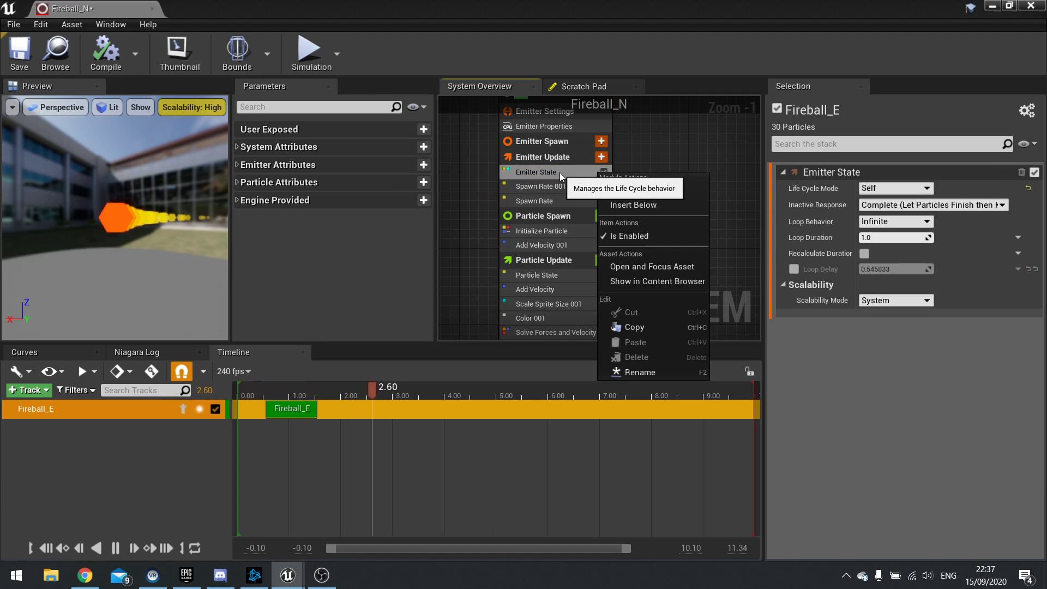
{"action": "right_click_drag", "start_coordinate": [567, 173], "coordinate": [560, 218]}
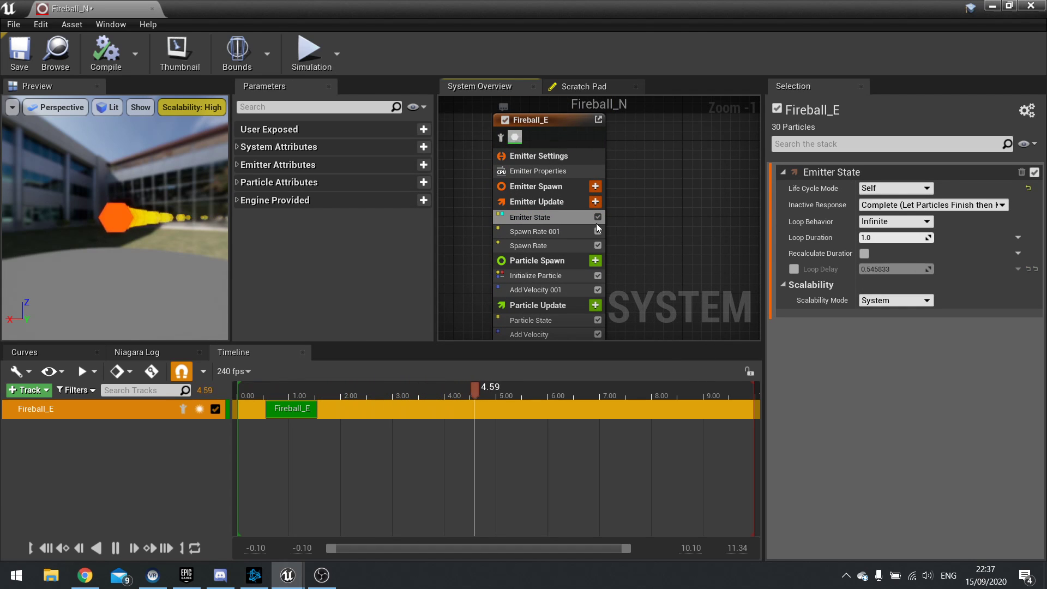
Disable the Add Velocity 001 and Add Velocity modules of Fireball_E in the Fireball_N system
{"action": "left_click", "coordinate": [597, 290]}
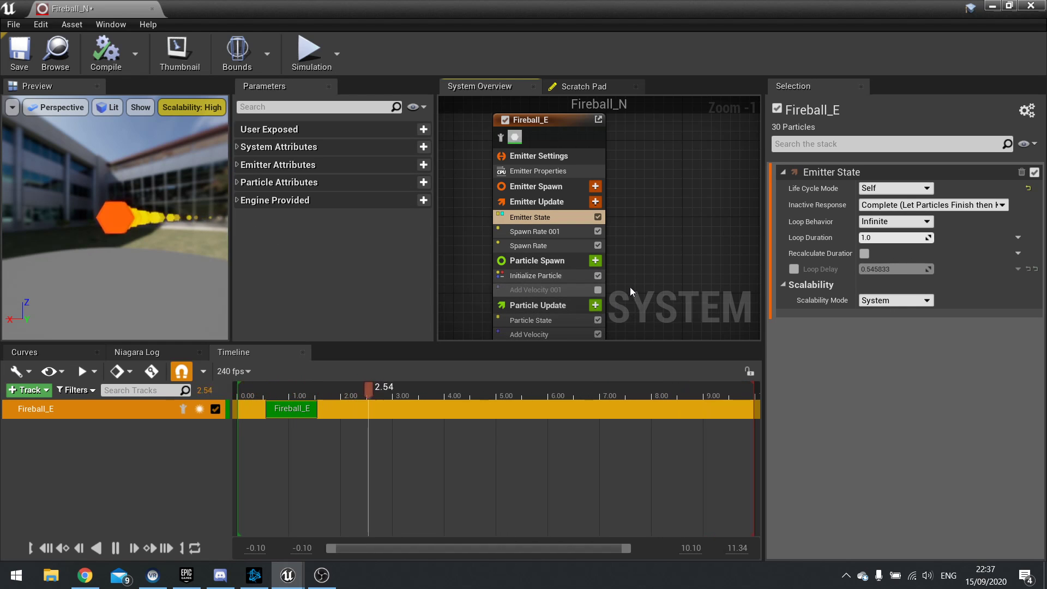
{"action": "scroll", "coordinate": [603, 240], "scroll_direction": "down", "scroll_amount": 3}
{"action": "left_click", "coordinate": [599, 252]}
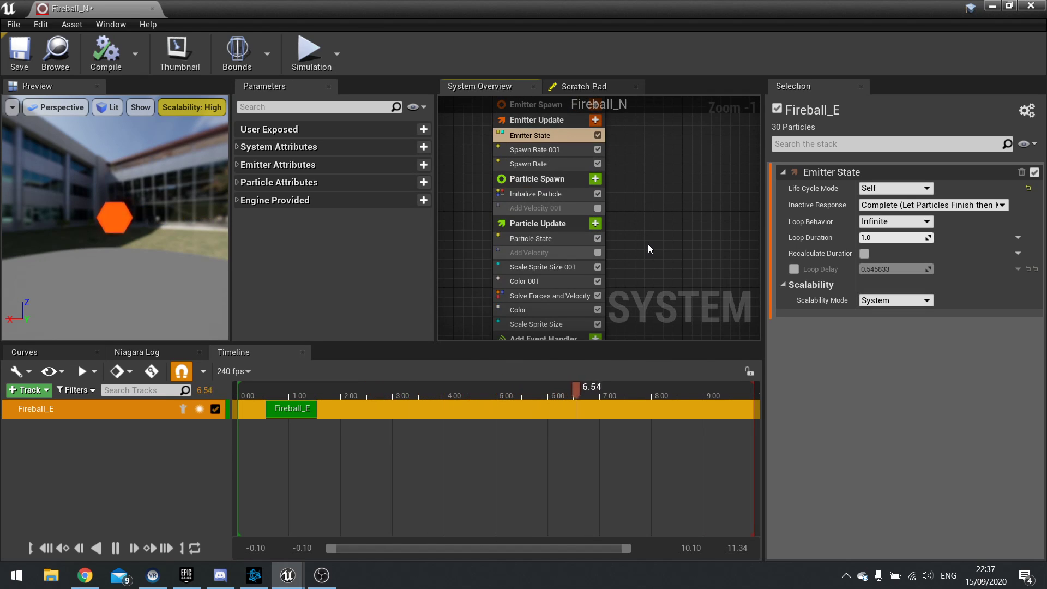
Check the fireball in the level and the standalone Fireball_E emitter, closing the emitter when finished
{"action": "left_click", "coordinate": [991, 7]}
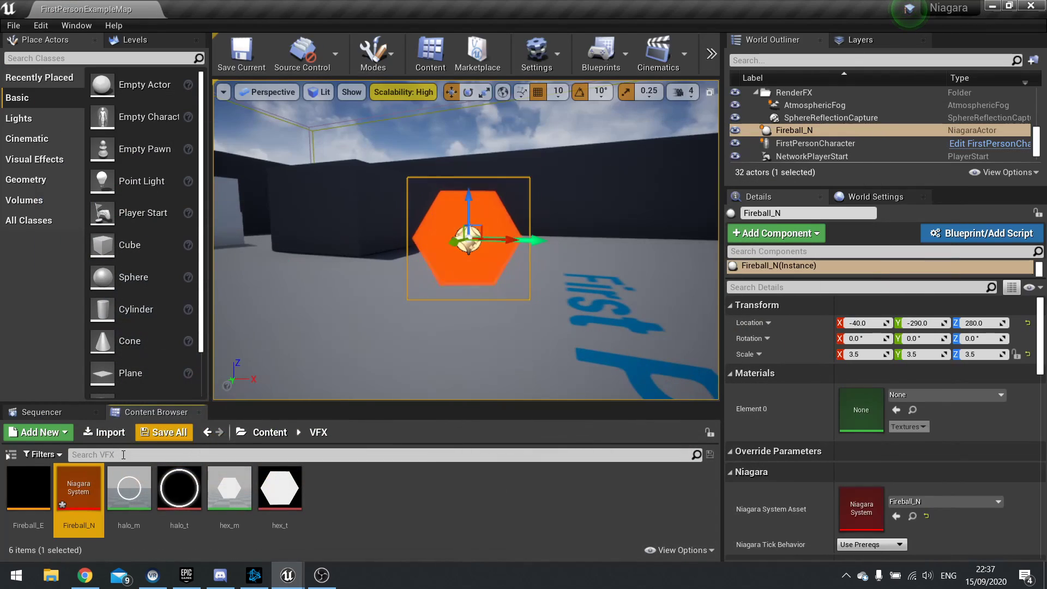
{"action": "double_click", "coordinate": [25, 490]}
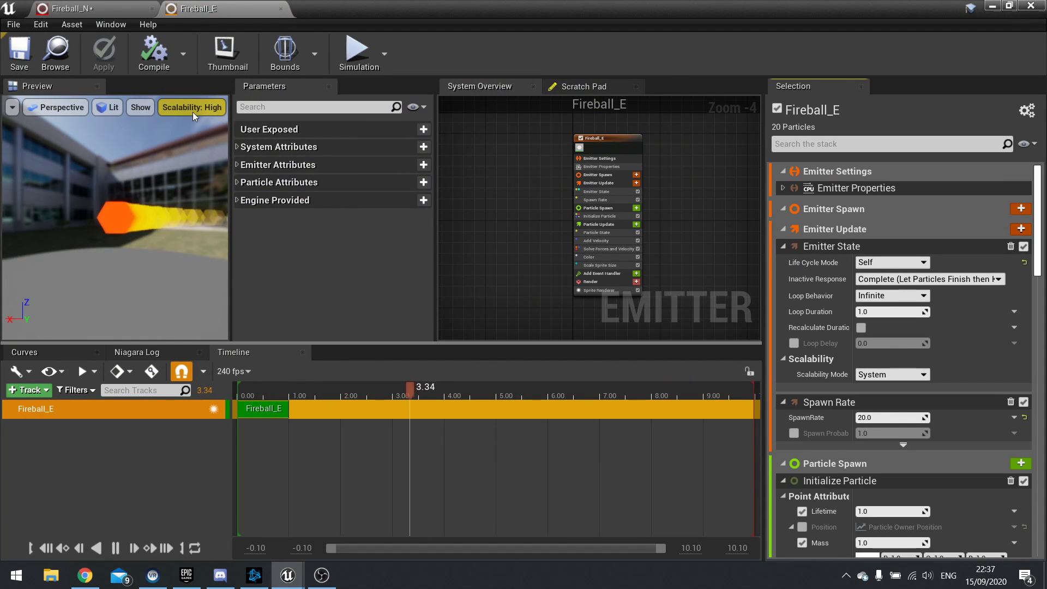
{"action": "left_click", "coordinate": [281, 9]}
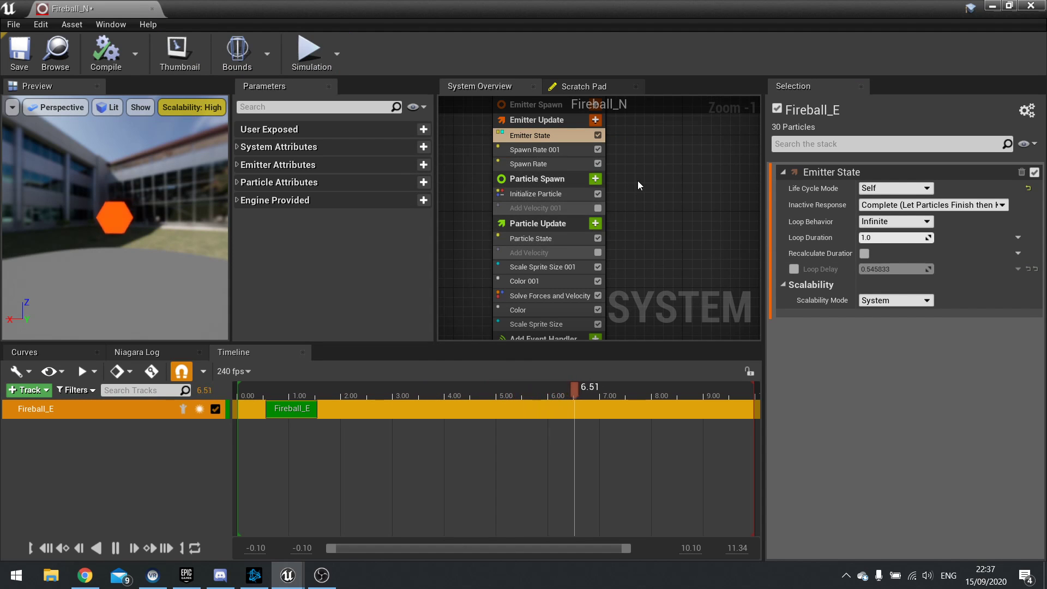
Re-enable both Add Velocity modules of Fireball_E and close the Fireball_N system editor
{"action": "right_click_drag", "start_coordinate": [643, 98], "coordinate": [606, 223]}
{"action": "left_click_drag", "start_coordinate": [521, 163], "coordinate": [529, 138]}
{"action": "right_click_drag", "start_coordinate": [624, 292], "coordinate": [610, 166]}
{"action": "left_click", "coordinate": [555, 180]}
{"action": "left_click", "coordinate": [556, 223]}
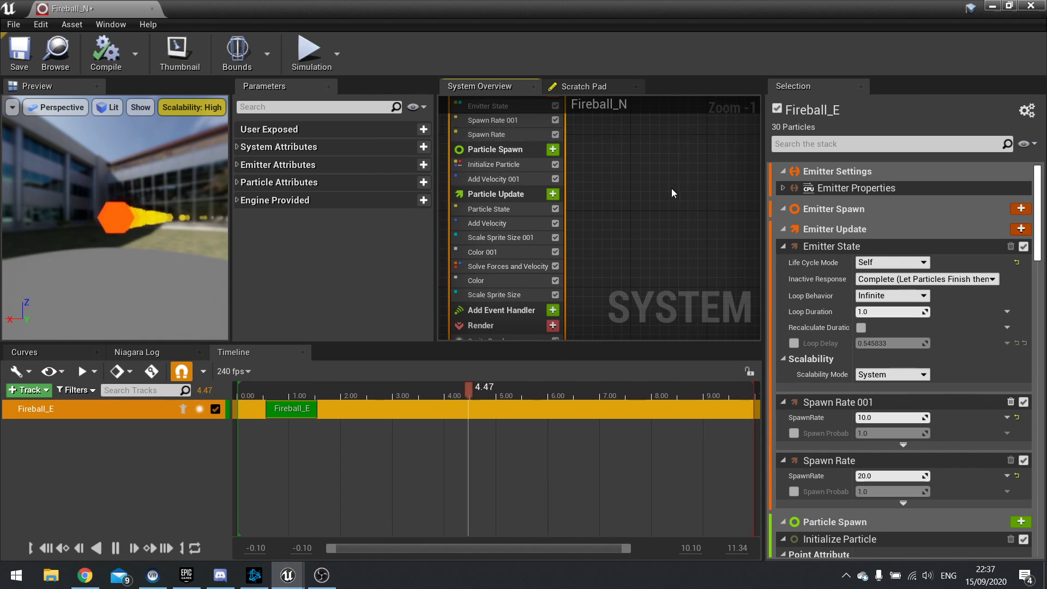
{"action": "right_click_drag", "start_coordinate": [601, 170], "coordinate": [632, 257]}
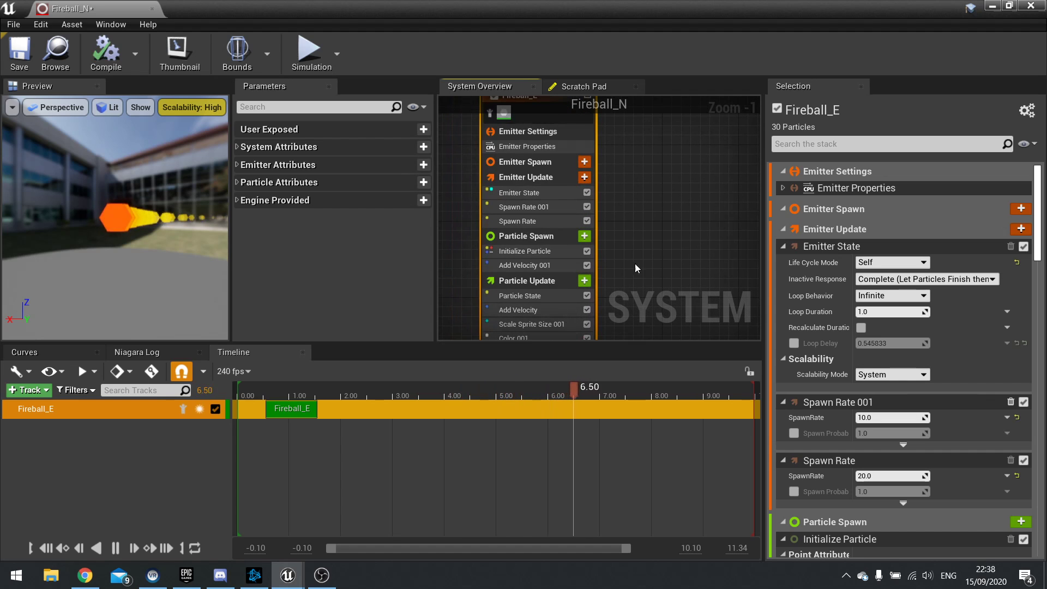
{"action": "left_click", "coordinate": [1031, 6]}
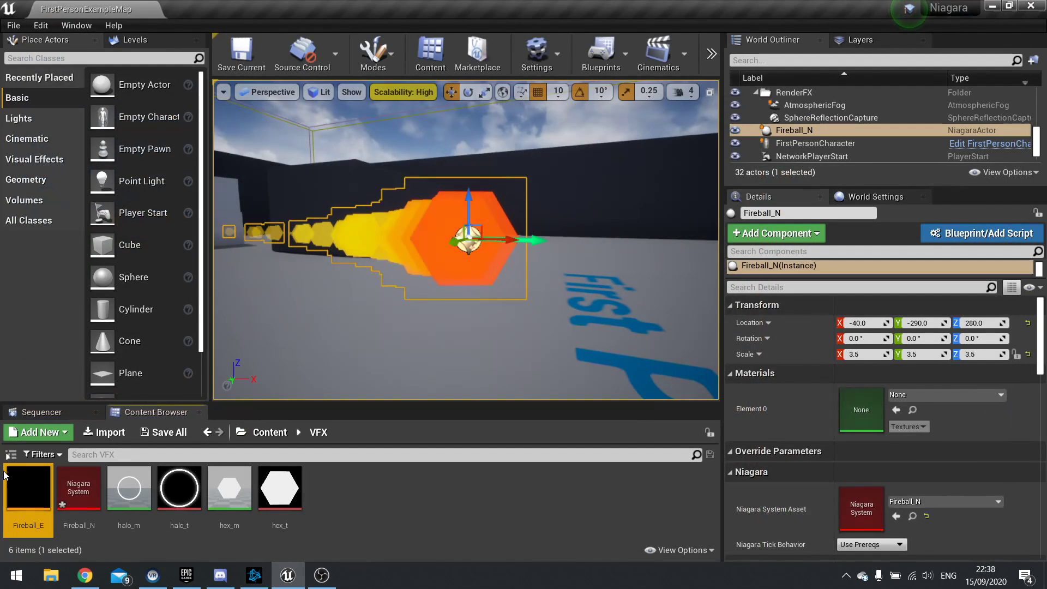
Open the Fireball_E emitter and enlarge the System Overview area to fit the whole emitter stack
{"action": "double_click", "coordinate": [27, 494]}
{"action": "right_click_drag", "start_coordinate": [526, 214], "coordinate": [446, 213]}
{"action": "scroll", "coordinate": [541, 222], "scroll_direction": "up", "scroll_amount": 5}
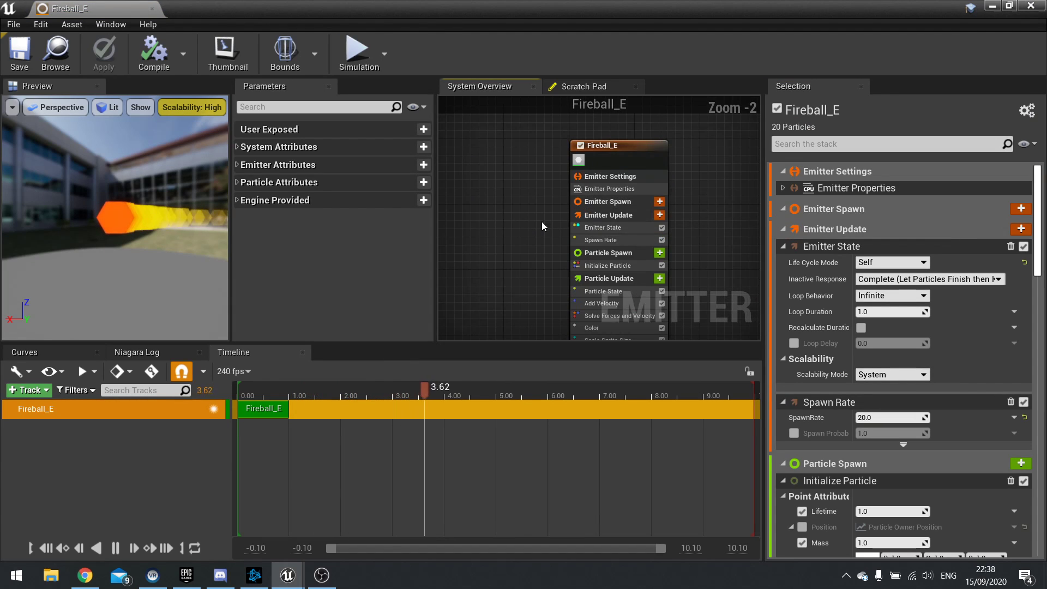
{"action": "left_click_drag", "start_coordinate": [436, 153], "coordinate": [292, 164]}
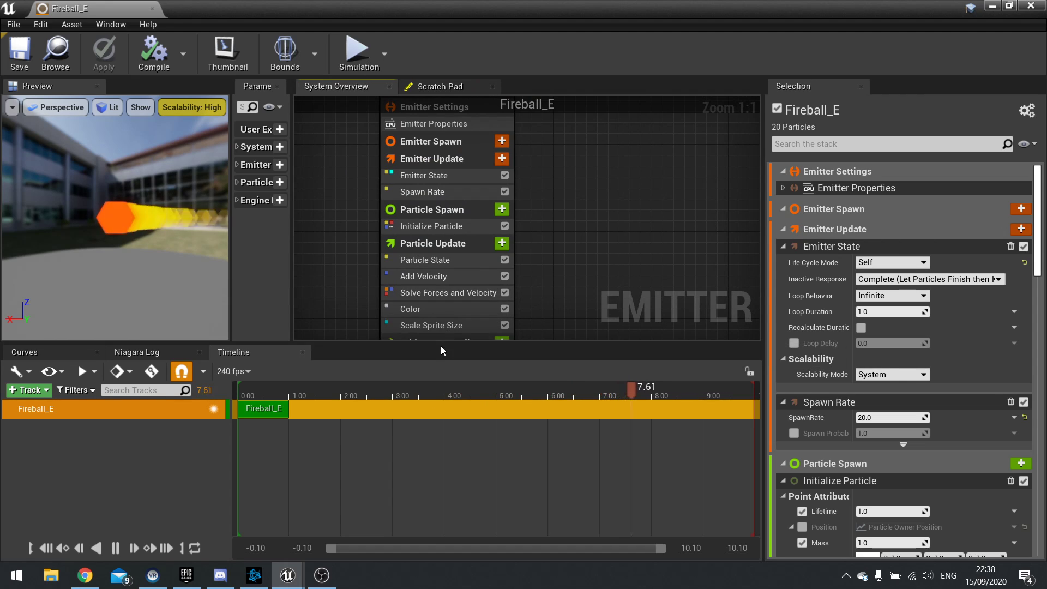
{"action": "left_click_drag", "start_coordinate": [440, 344], "coordinate": [440, 466]}
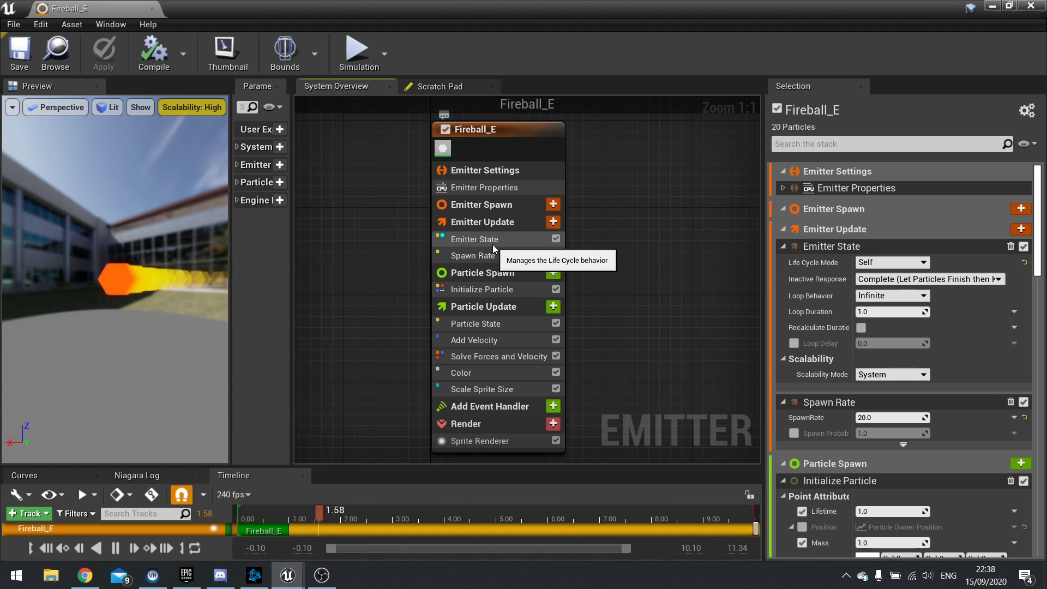
Review the settings of Fireball_E's Emitter State, Spawn Rate, Add Velocity, Solve Forces and Velocity, Color and Scale Sprite Size modules
{"action": "left_click", "coordinate": [486, 241]}
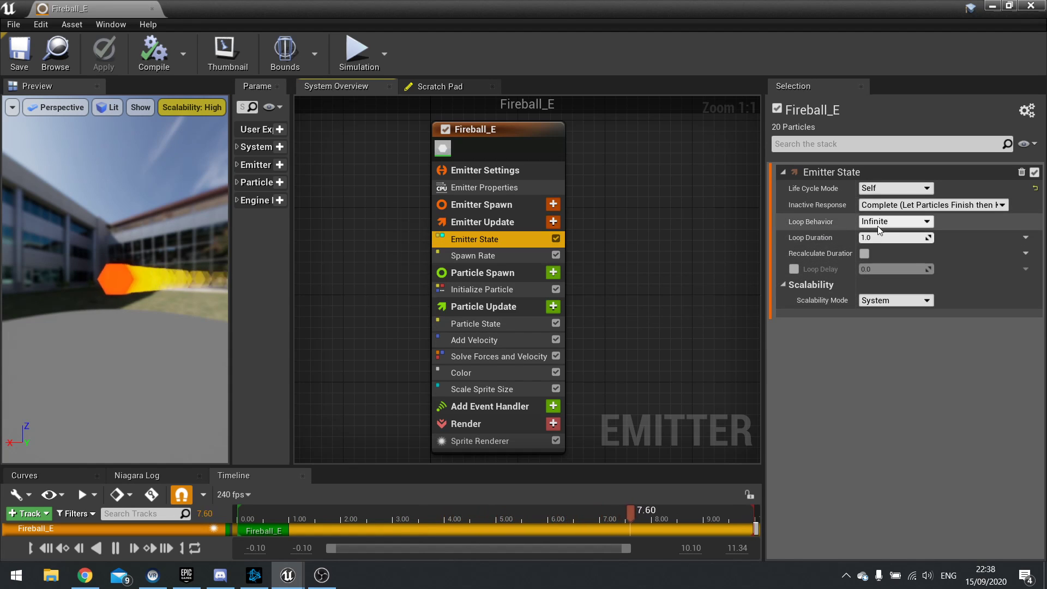
{"action": "left_click", "coordinate": [511, 259]}
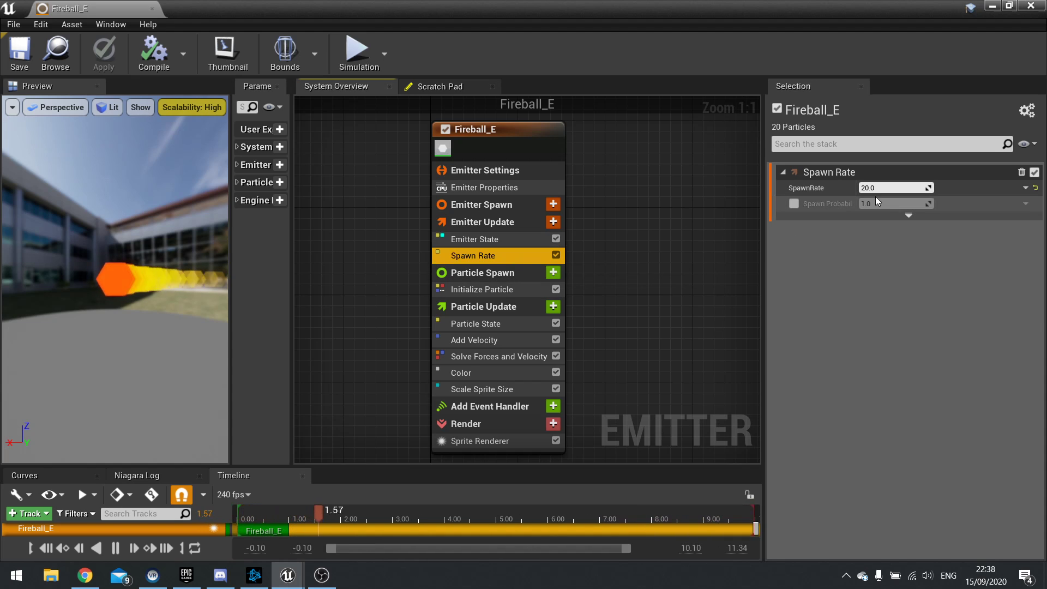
{"action": "left_click", "coordinate": [883, 187]}
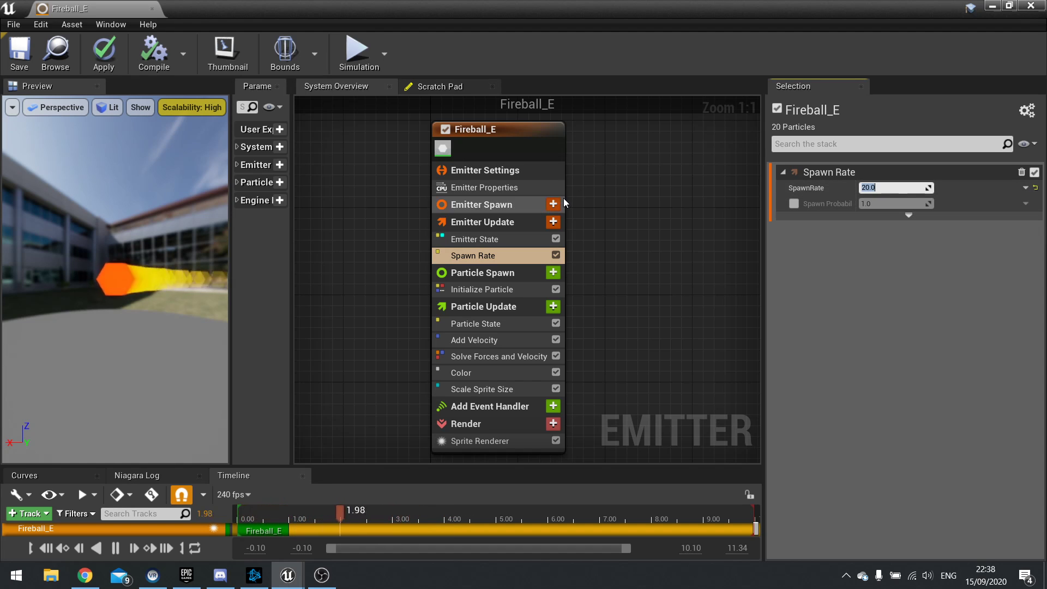
{"action": "left_click", "coordinate": [491, 341]}
{"action": "left_click", "coordinate": [494, 359]}
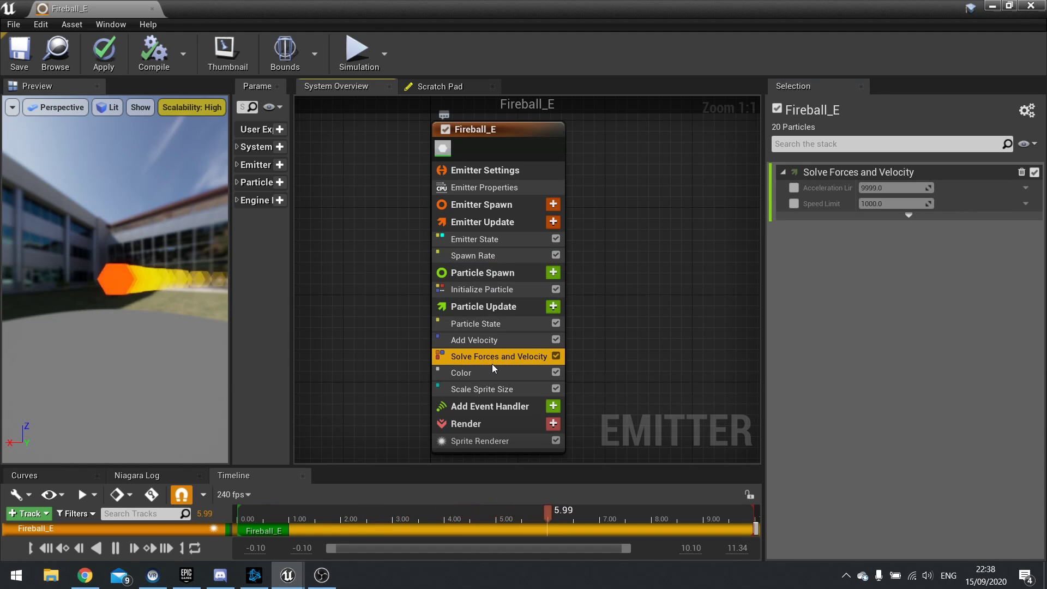
{"action": "left_click", "coordinate": [482, 373]}
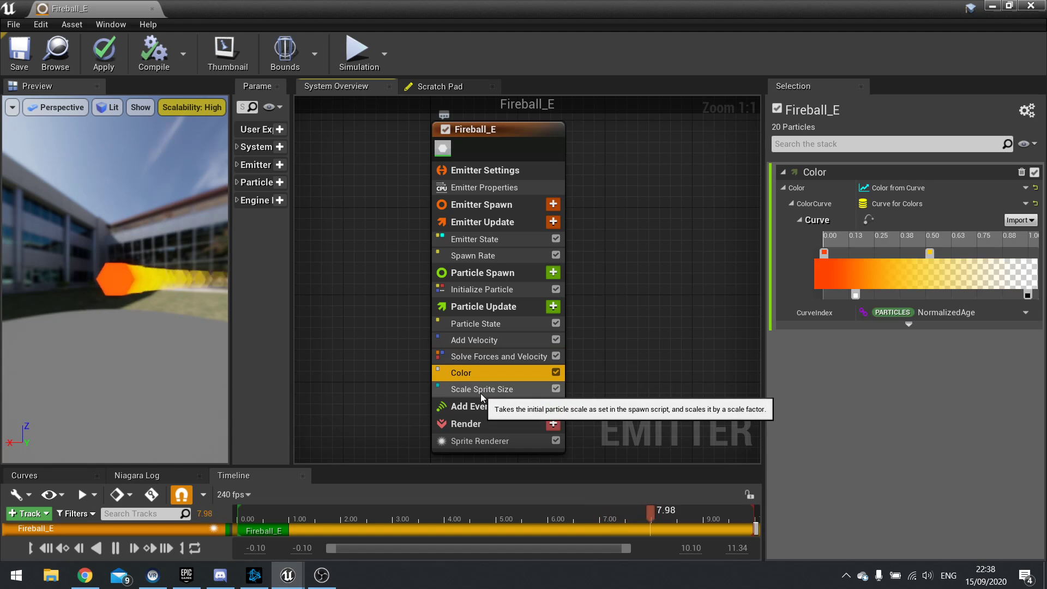
{"action": "left_click", "coordinate": [480, 389]}
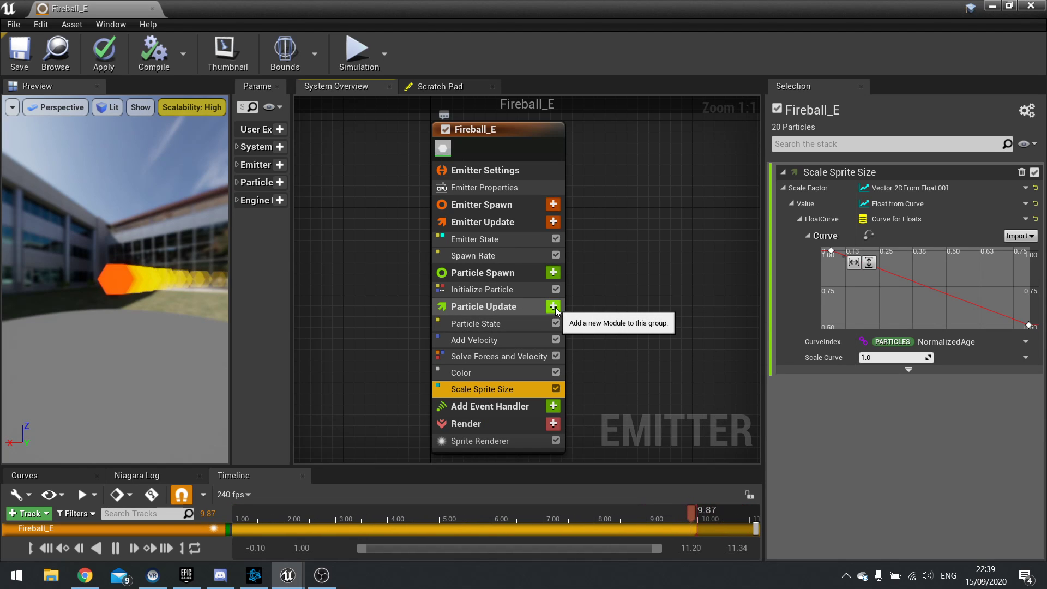
Search the modules available for Particle Update for "size", and return to the Scale Sprite Size module without adding one
{"action": "left_click", "coordinate": [553, 307]}
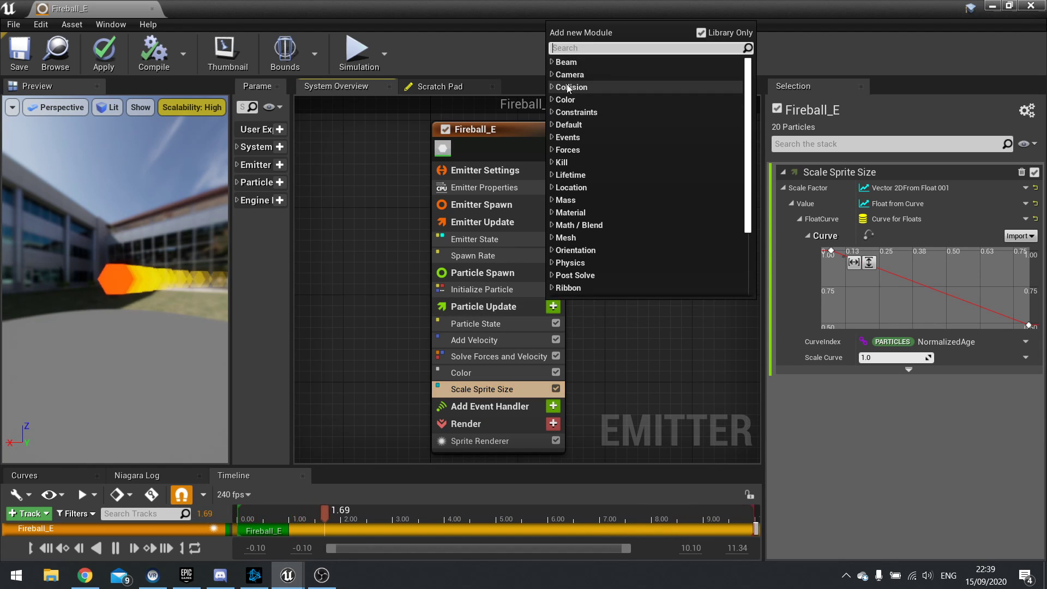
{"action": "scroll", "coordinate": [571, 217], "scroll_direction": "down", "scroll_amount": 3}
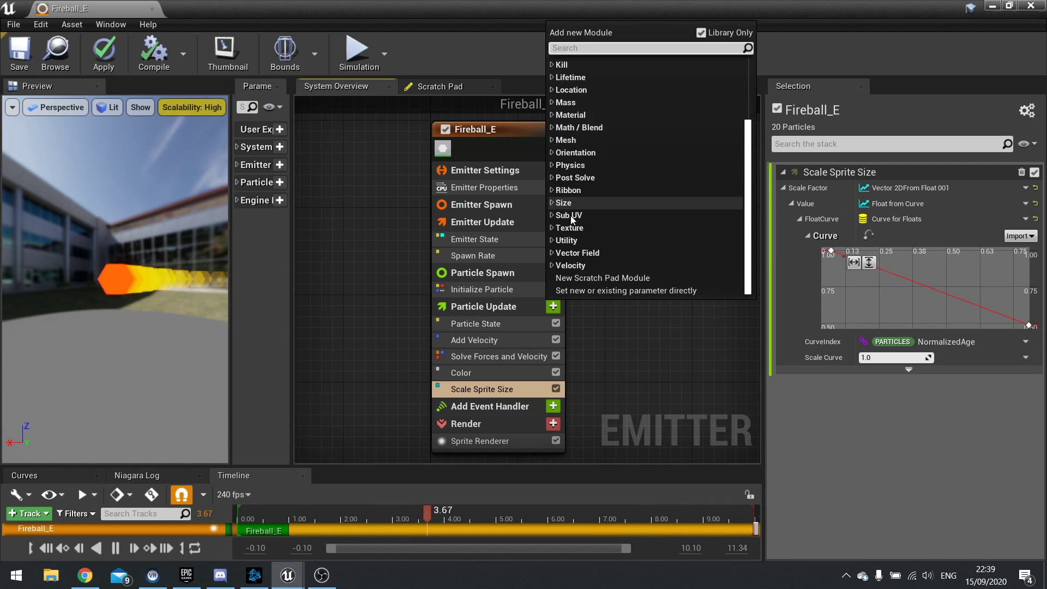
{"action": "scroll", "coordinate": [571, 217], "scroll_direction": "up", "scroll_amount": 3}
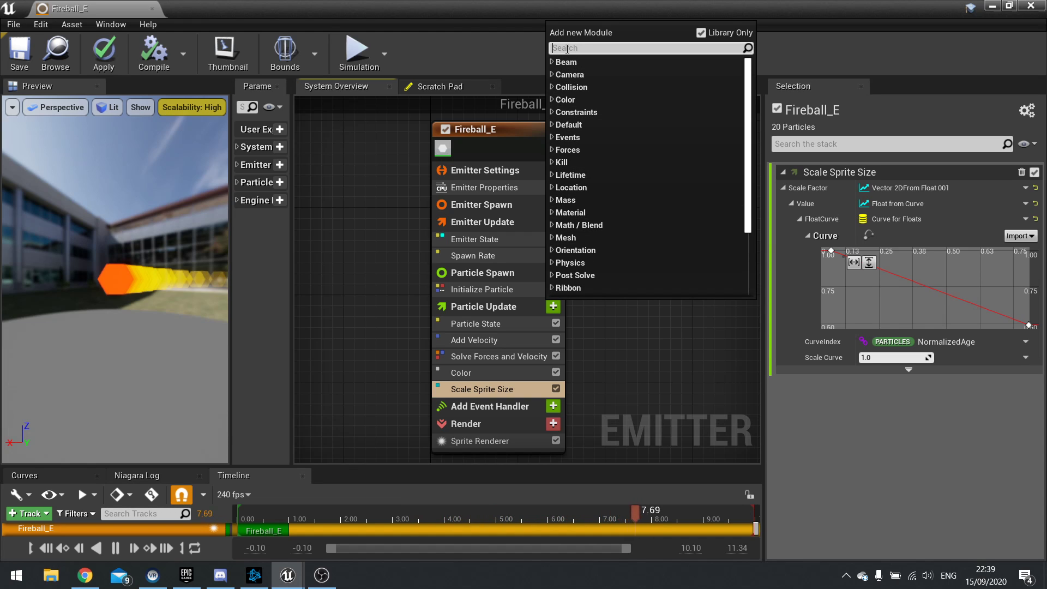
{"action": "type", "text": "size"}
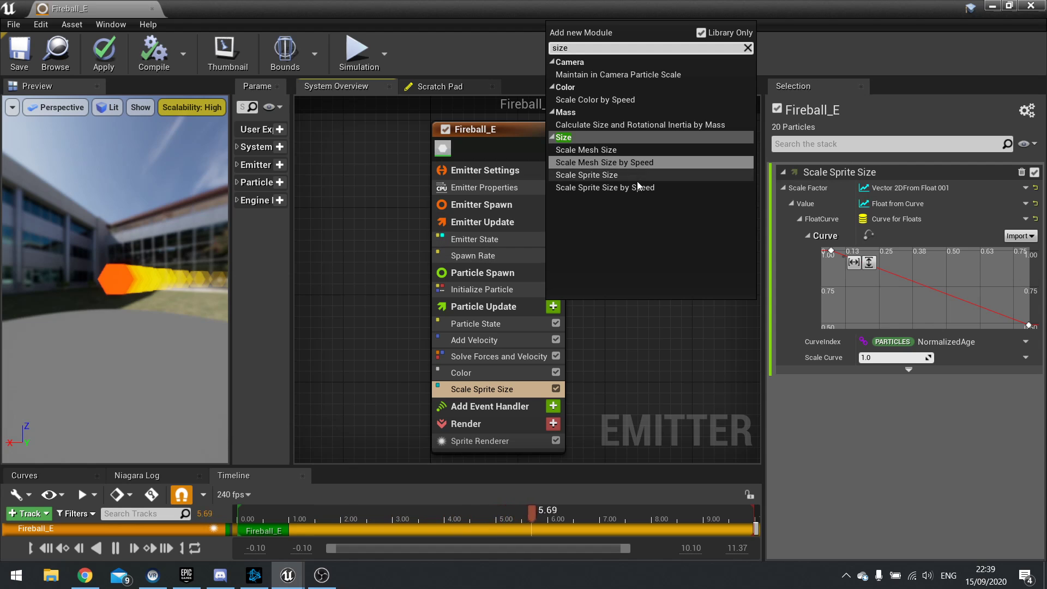
{"action": "left_click", "coordinate": [494, 390]}
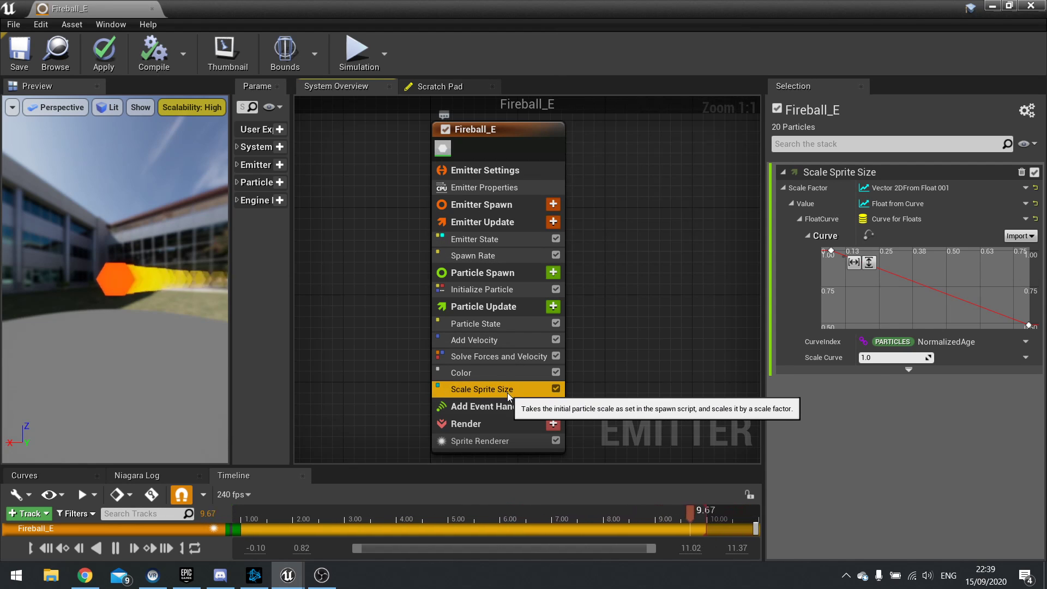
Assign the Uniform Ranged Float dynamic input to the SpawnRate value of the Spawn Rate module
{"action": "left_click", "coordinate": [489, 256]}
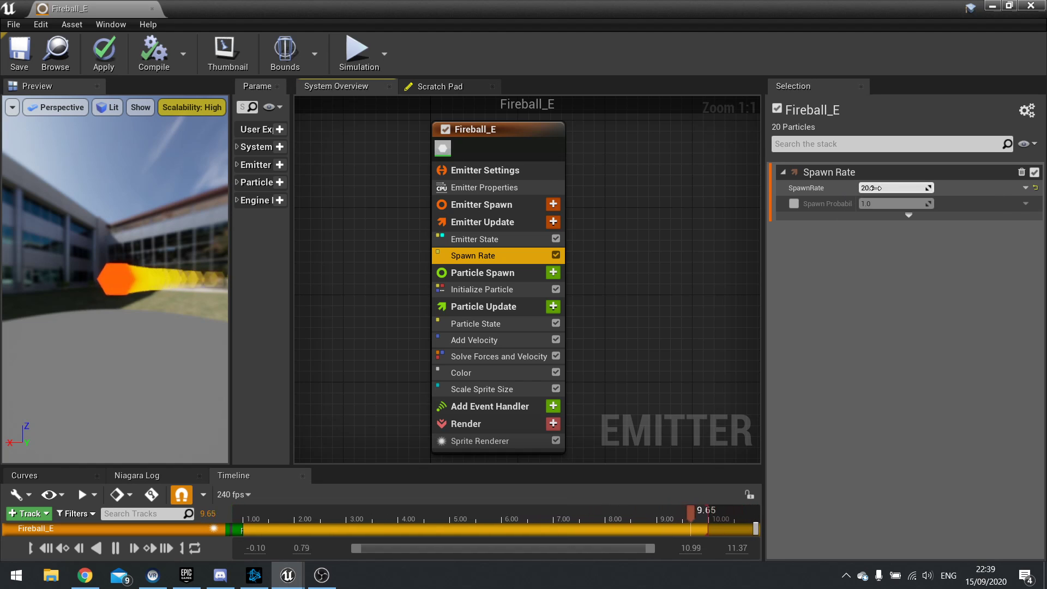
{"action": "left_click", "coordinate": [1026, 191]}
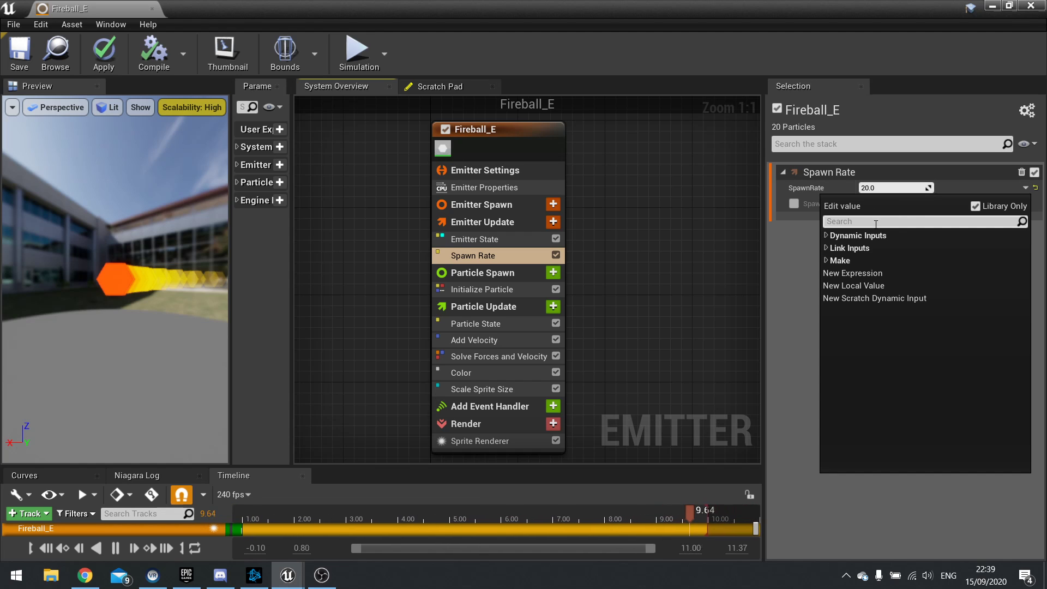
{"action": "left_click", "coordinate": [828, 235]}
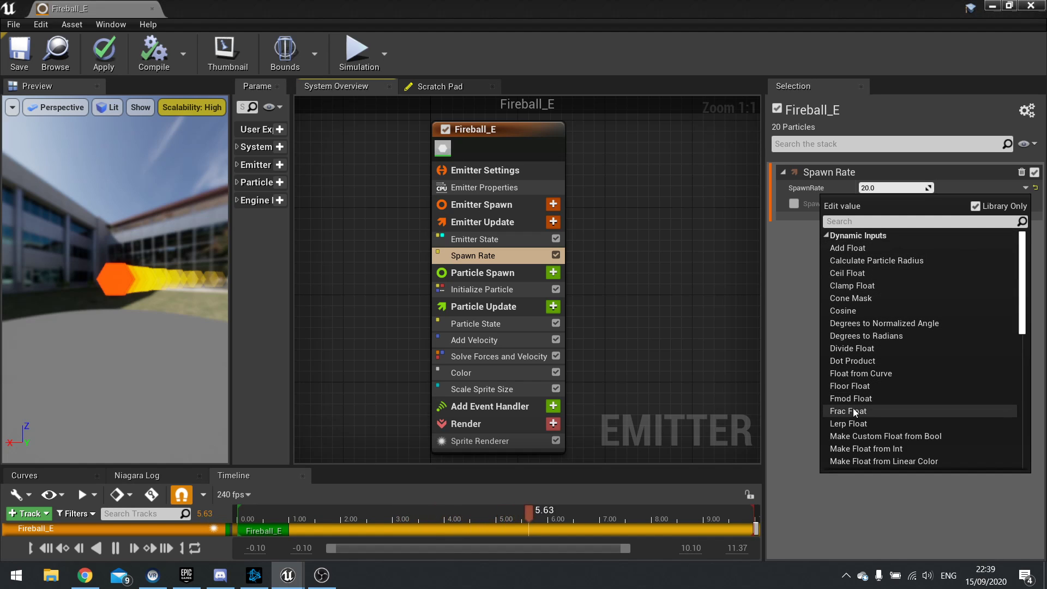
{"action": "scroll", "coordinate": [856, 407], "scroll_direction": "down", "scroll_amount": 10}
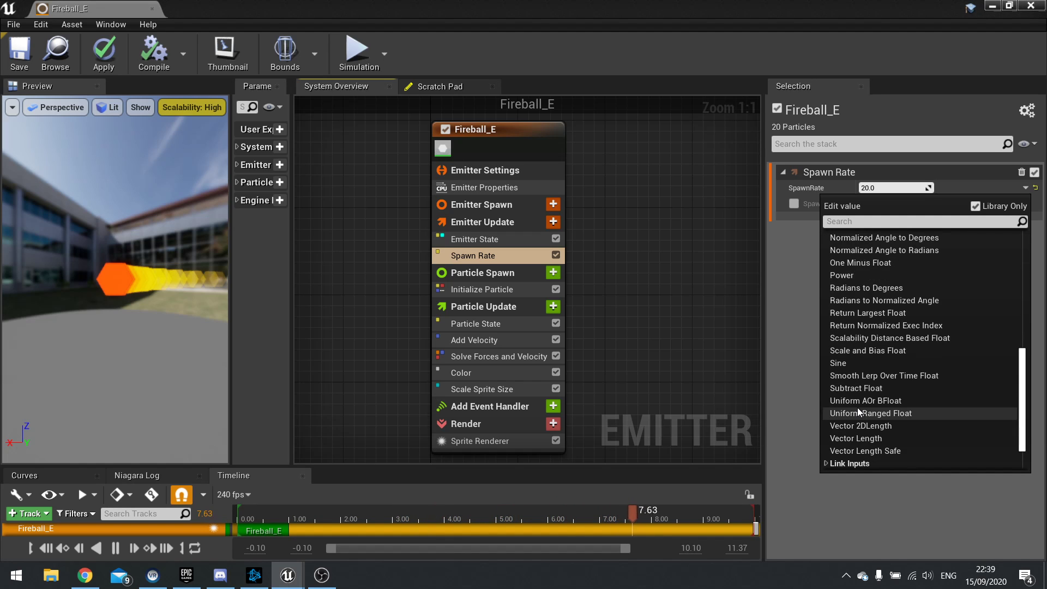
{"action": "scroll", "coordinate": [870, 413], "scroll_direction": "up", "scroll_amount": 2}
{"action": "scroll", "coordinate": [870, 414], "scroll_direction": "down", "scroll_amount": 2}
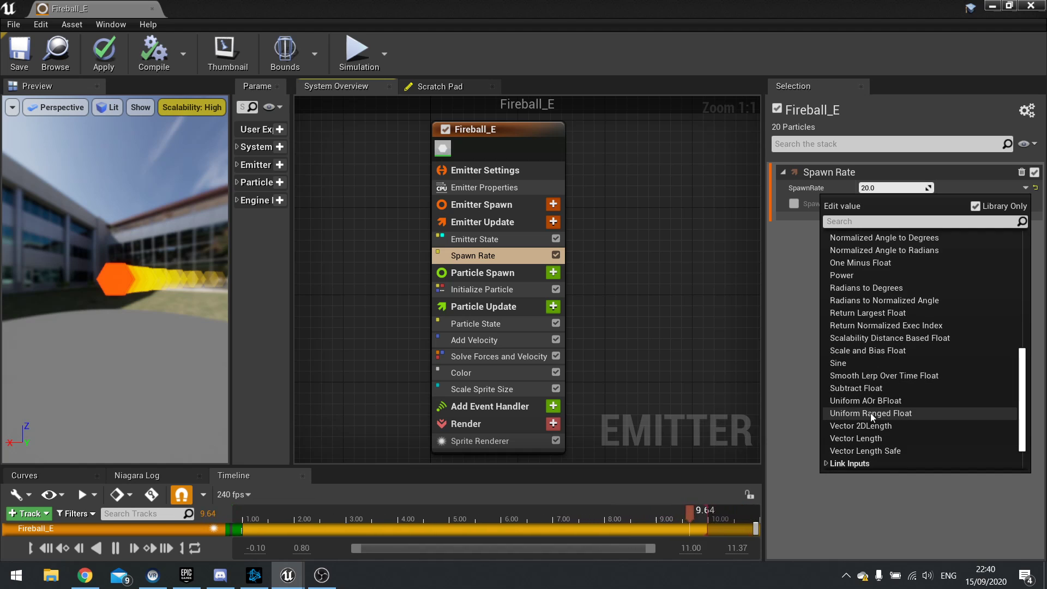
{"action": "scroll", "coordinate": [871, 414], "scroll_direction": "down", "scroll_amount": 3}
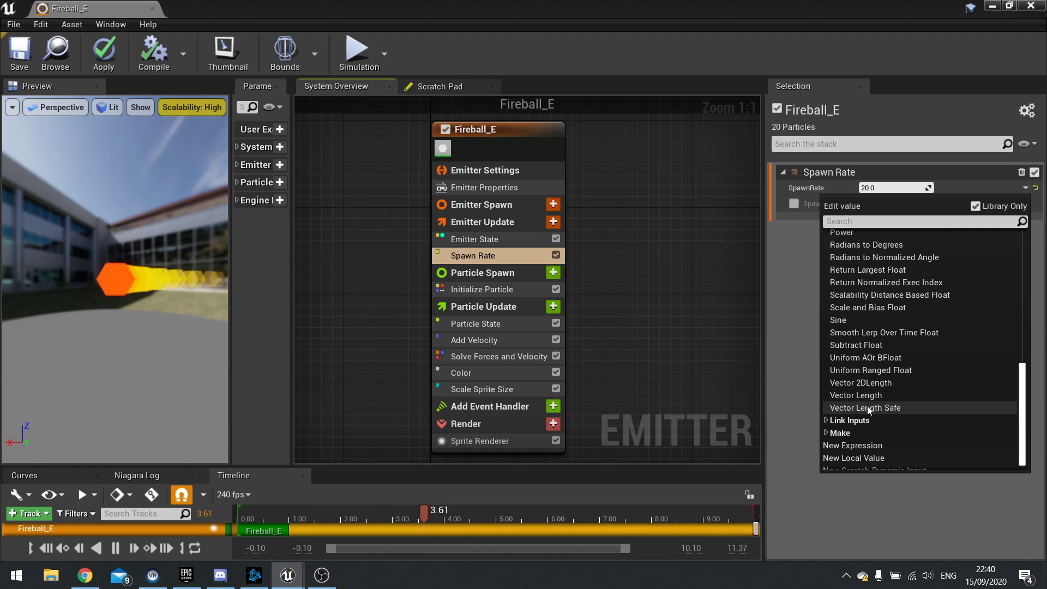
{"action": "left_click", "coordinate": [852, 371]}
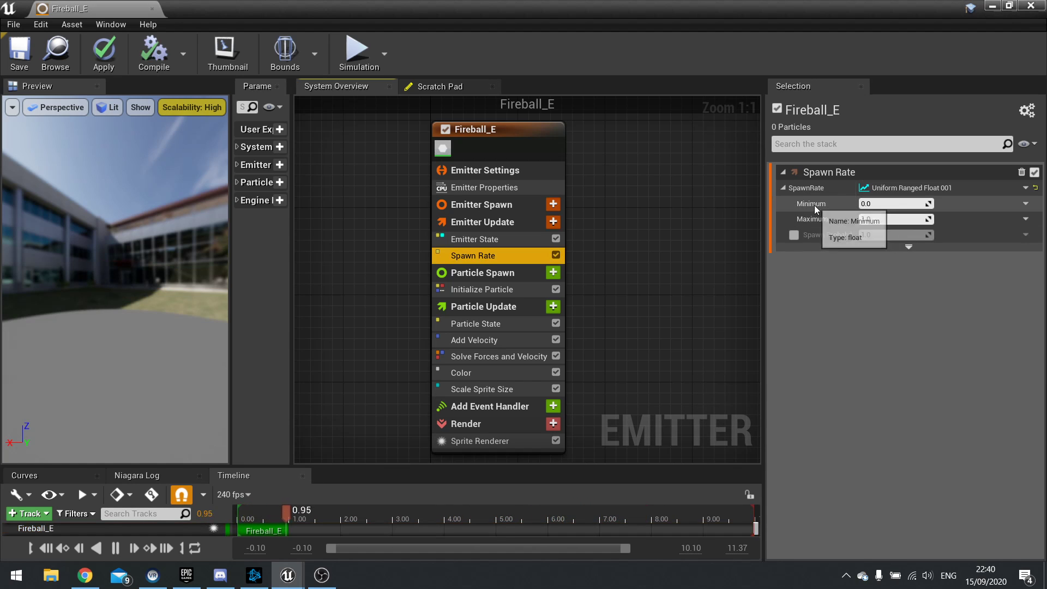
Set the SpawnRate range to a minimum of 10 and a maximum of 20, and lower the minimum to 2
{"action": "left_click", "coordinate": [888, 203]}
{"action": "type", "text": "10"}
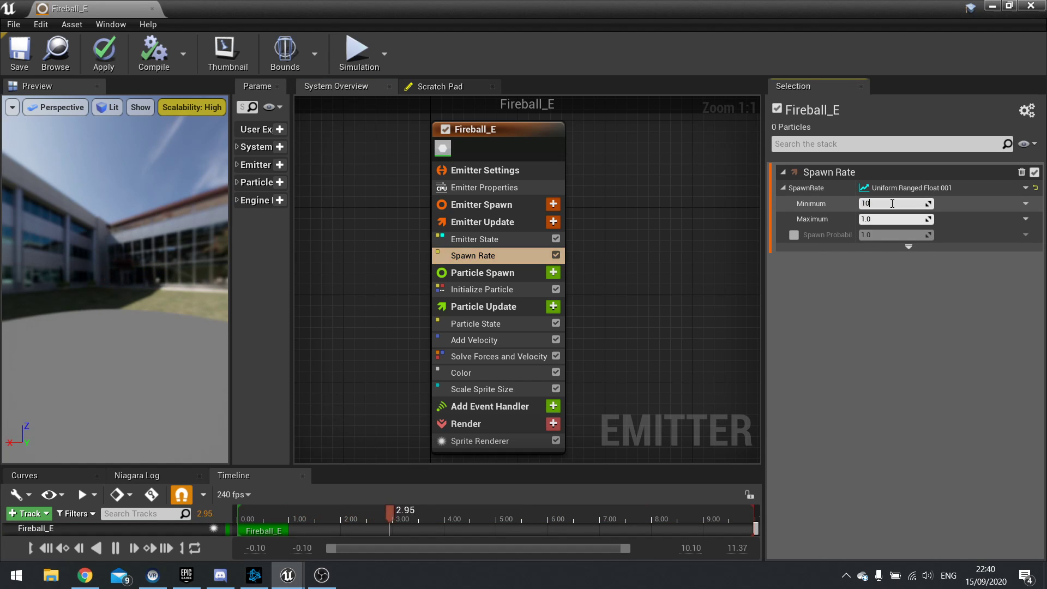
{"action": "key", "text": "Tab"}
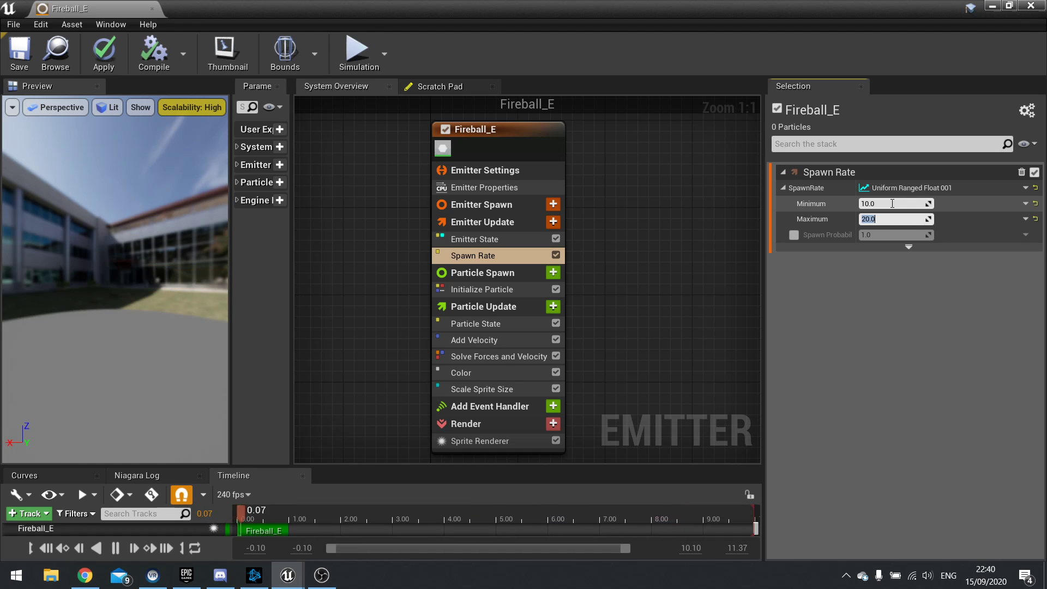
{"action": "key", "text": "Return"}
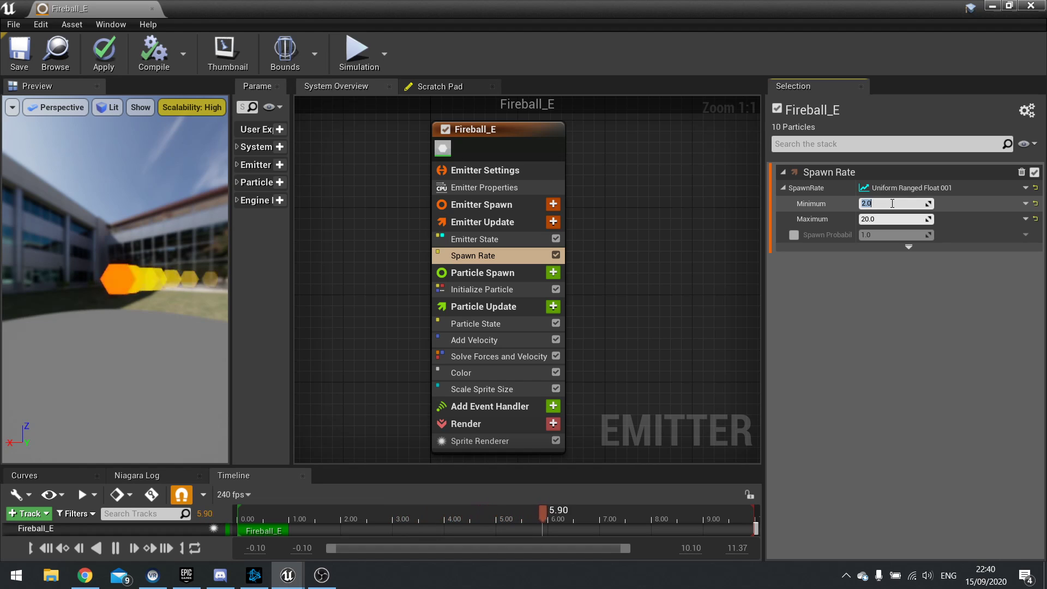
{"action": "left_click", "coordinate": [874, 255]}
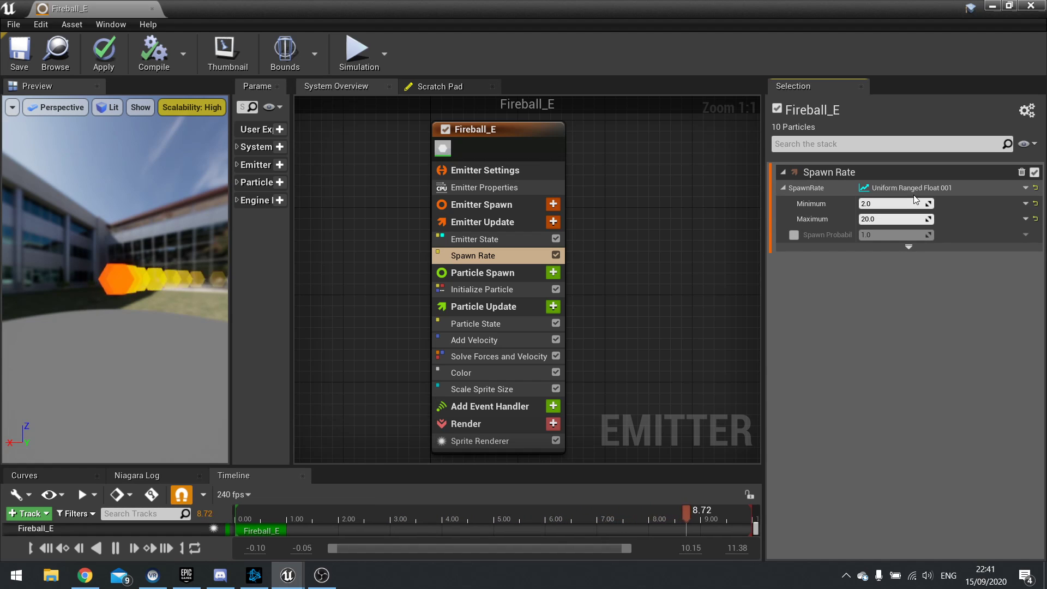
Reshape the Scale Sprite Size curve with end keys at about 0.79 and 0.80 and an added middle key near time 0.44, value 0.60
{"action": "left_click", "coordinate": [463, 390]}
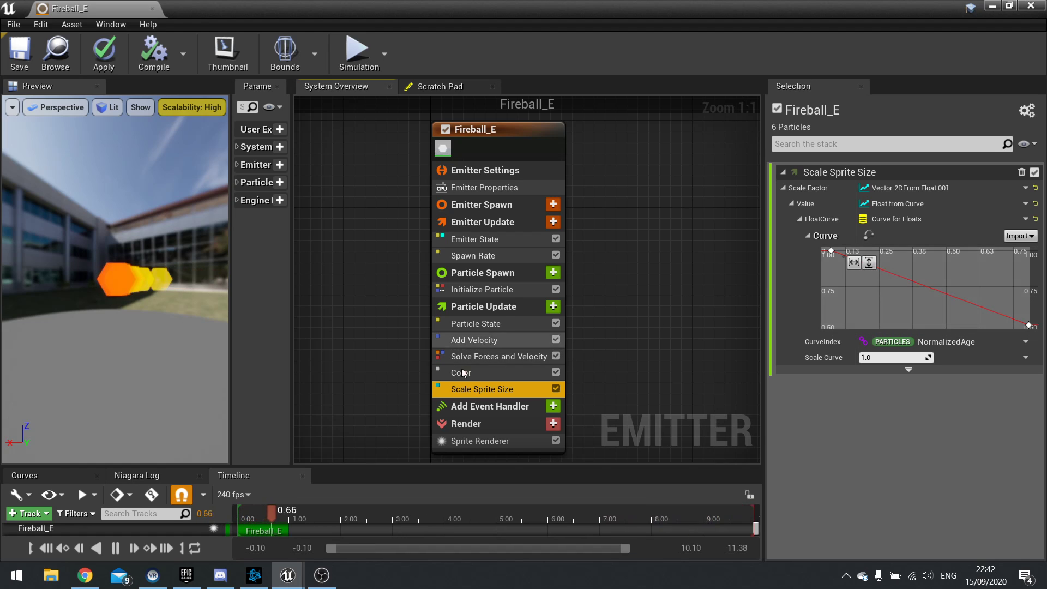
{"action": "mouse_move", "coordinate": [832, 252]}
{"action": "left_click_drag", "start_coordinate": [832, 252], "coordinate": [834, 282]}
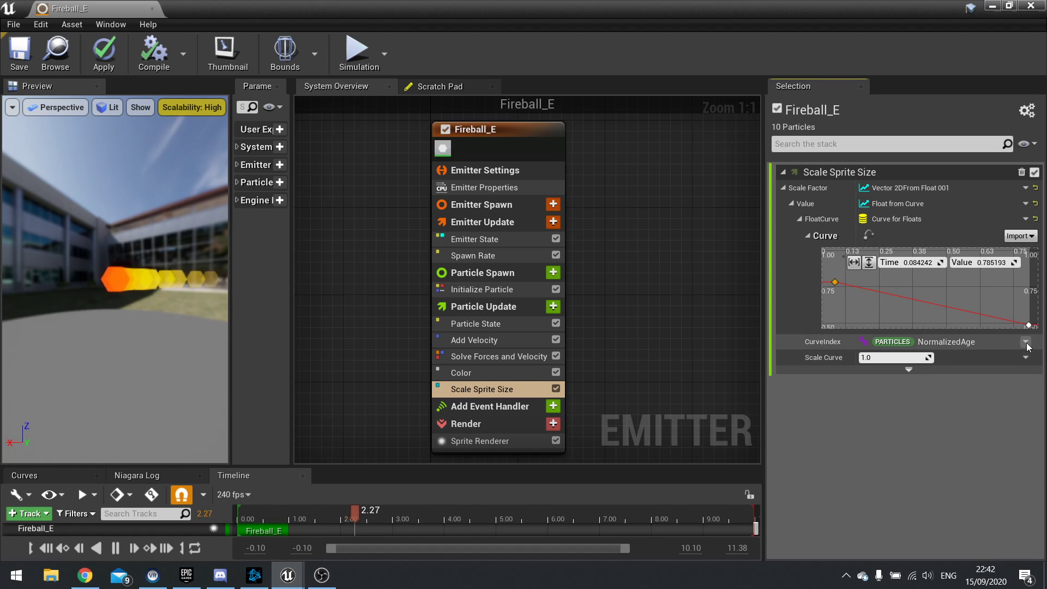
{"action": "left_click_drag", "start_coordinate": [1028, 326], "coordinate": [1023, 303]}
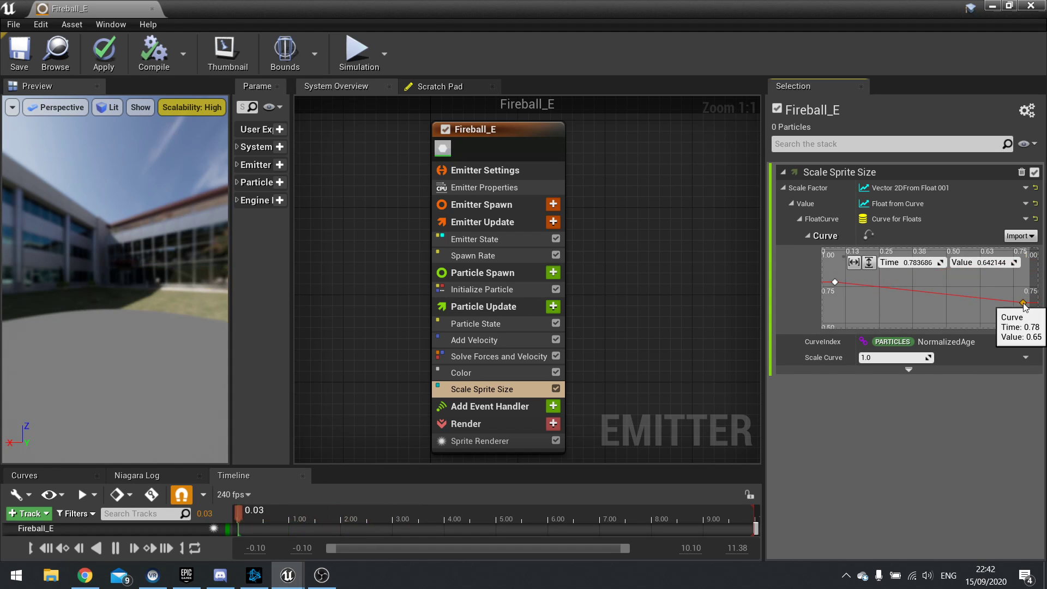
{"action": "left_click", "coordinate": [916, 291], "text": "shift"}
{"action": "left_click_drag", "start_coordinate": [915, 290], "coordinate": [882, 310]}
{"action": "left_click_drag", "start_coordinate": [1023, 303], "coordinate": [1021, 281]}
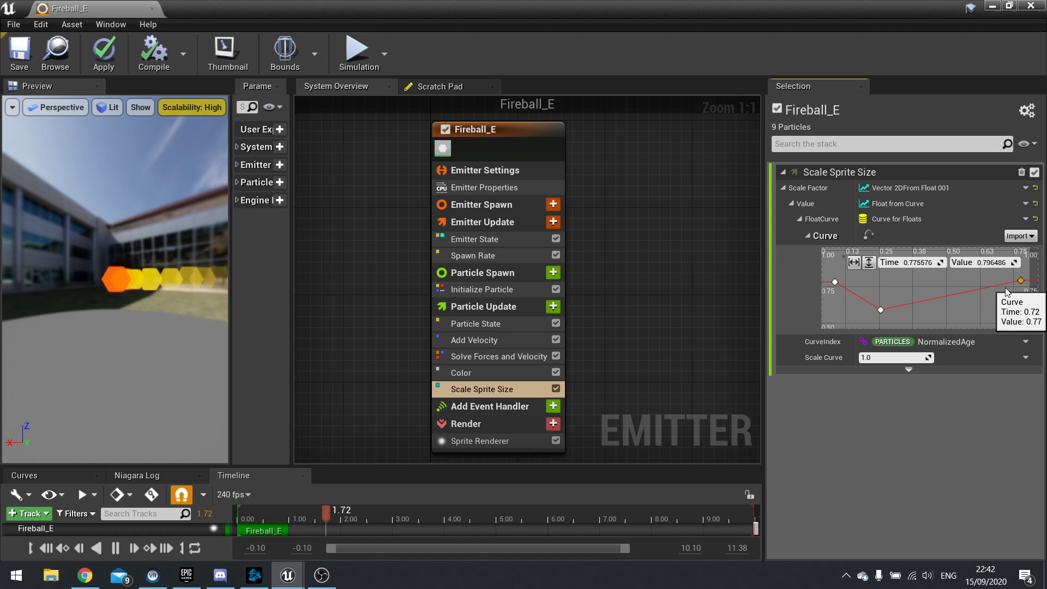
{"action": "left_click_drag", "start_coordinate": [882, 309], "coordinate": [931, 309]}
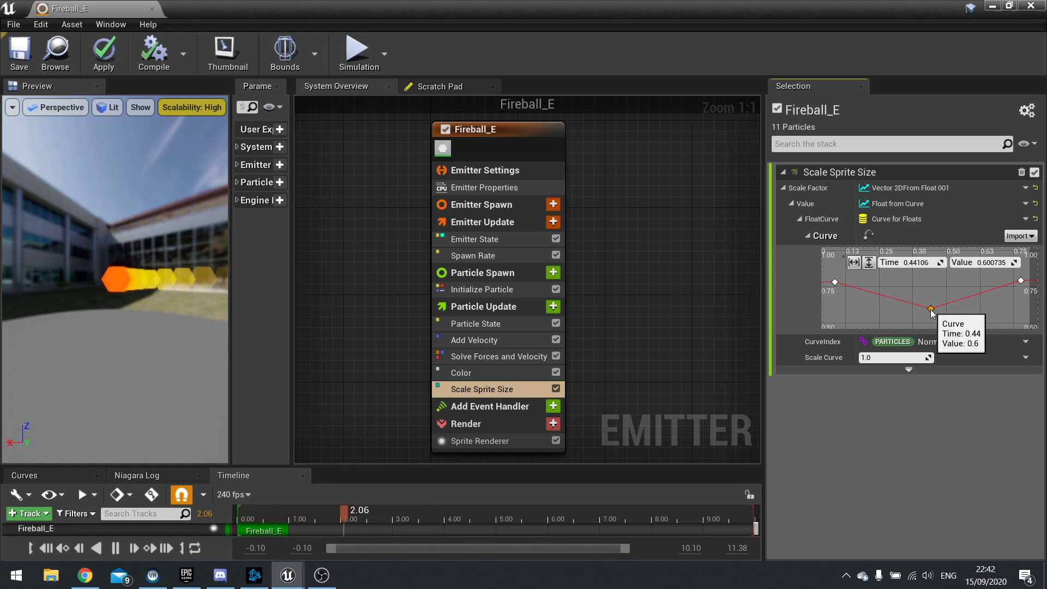
Set all three Scale Sprite Size curve keys to Auto interpolation and tilt the middle key's tangent upward
{"action": "right_click", "coordinate": [930, 310]}
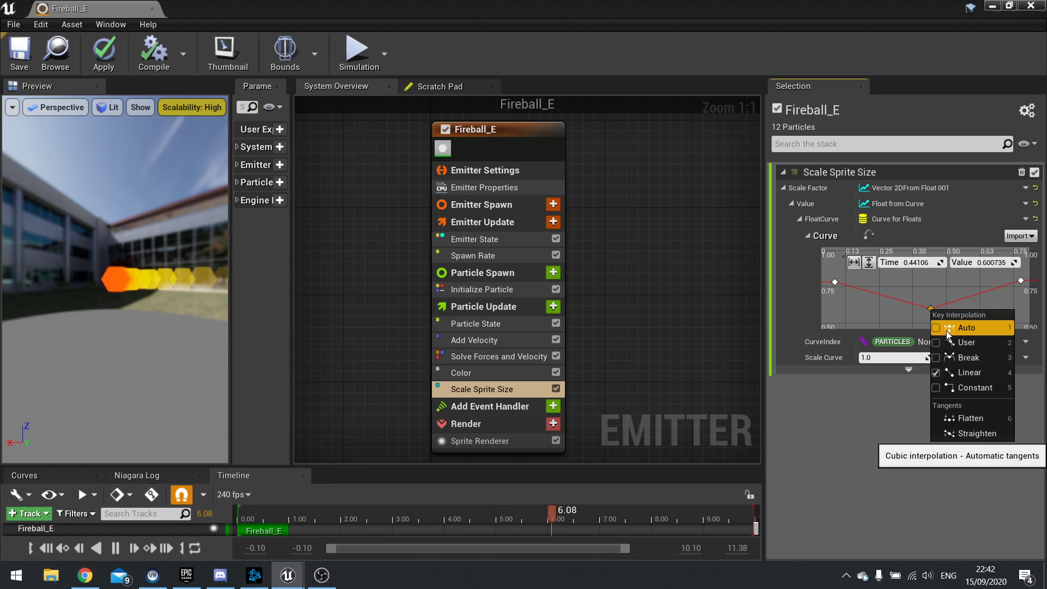
{"action": "left_click", "coordinate": [947, 329]}
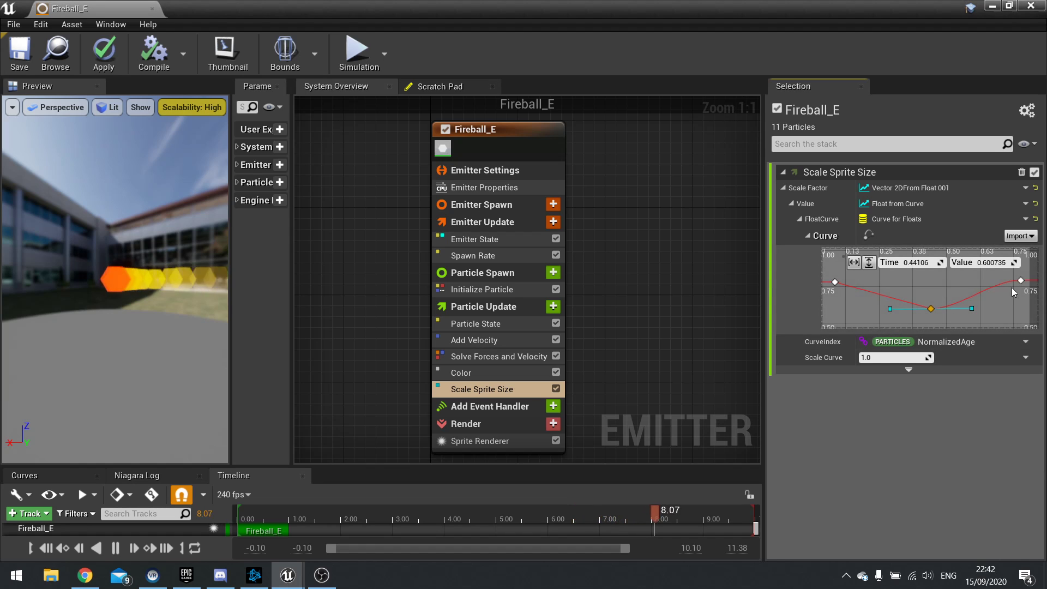
{"action": "left_click", "coordinate": [835, 282]}
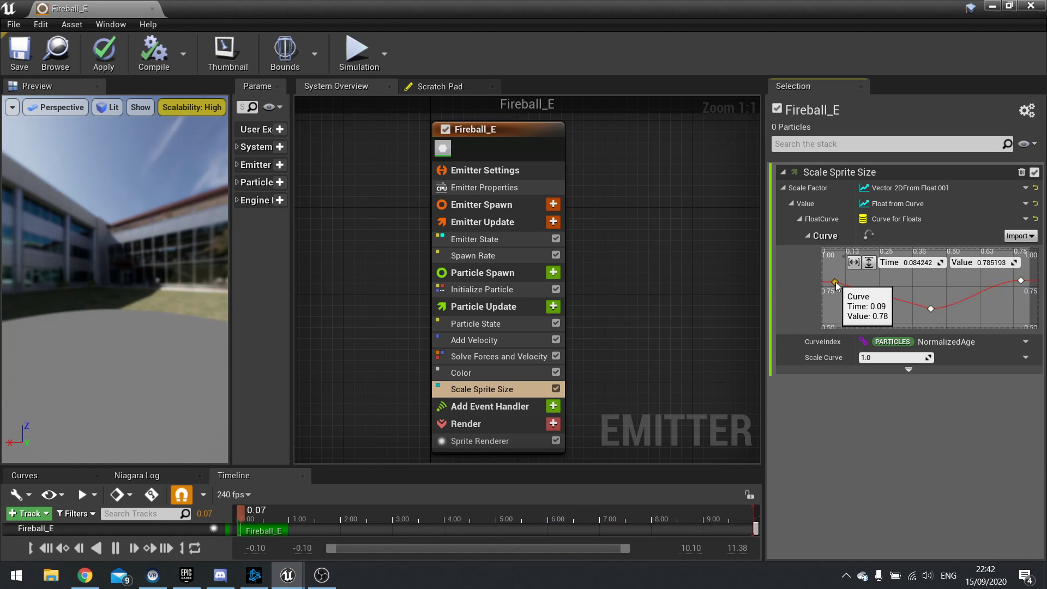
{"action": "right_click", "coordinate": [836, 283]}
{"action": "left_click", "coordinate": [877, 311]}
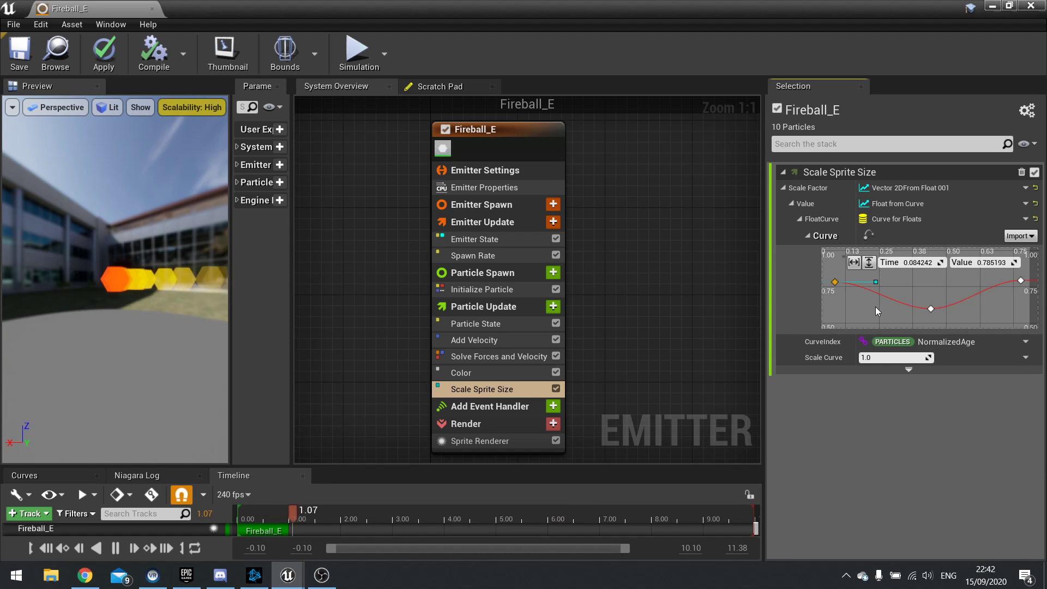
{"action": "right_click", "coordinate": [1021, 281]}
{"action": "left_click", "coordinate": [1013, 296]}
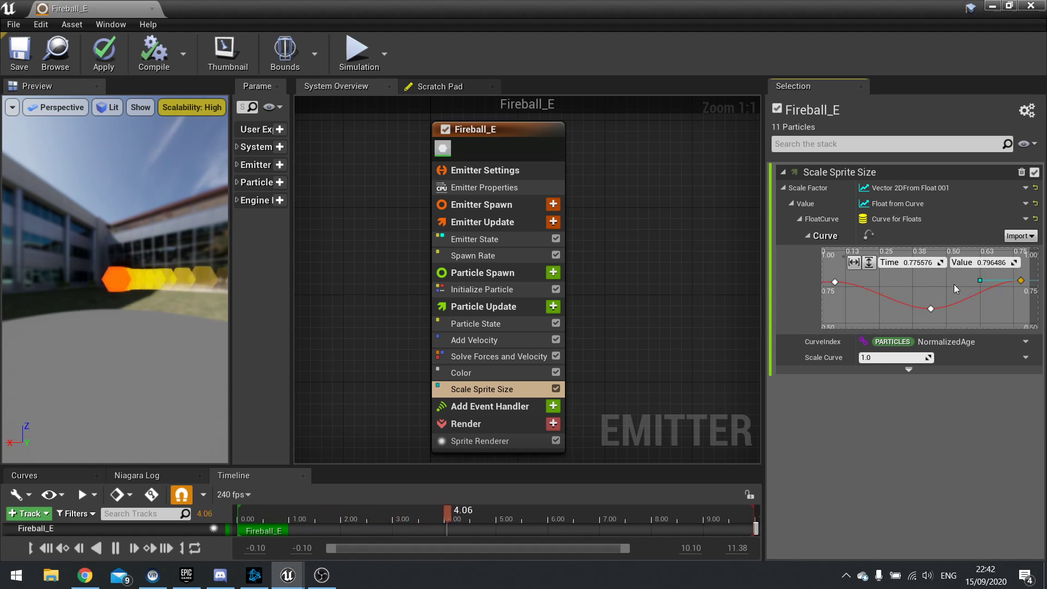
{"action": "left_click", "coordinate": [931, 308]}
{"action": "left_click_drag", "start_coordinate": [984, 309], "coordinate": [990, 294]}
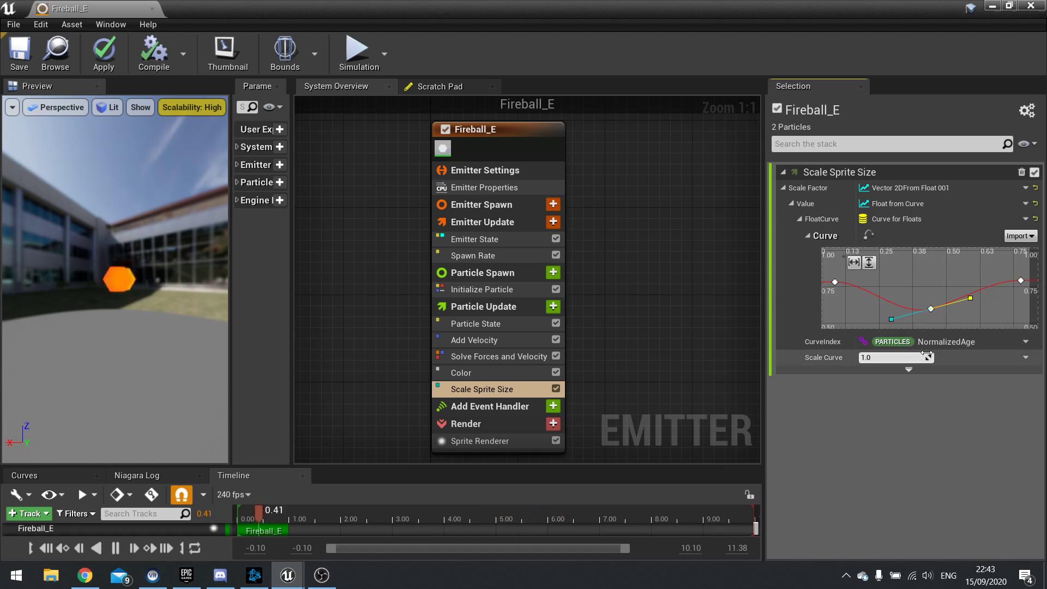
Undo all the edits made to the Scale Sprite Size curve, back to its original straight line
{"action": "key", "text": "ctrl+z"}
{"action": "key", "text": "ctrl+z"}
{"action": "key", "text": "ctrl+z"}
{"action": "key", "text": "ctrl+z"}
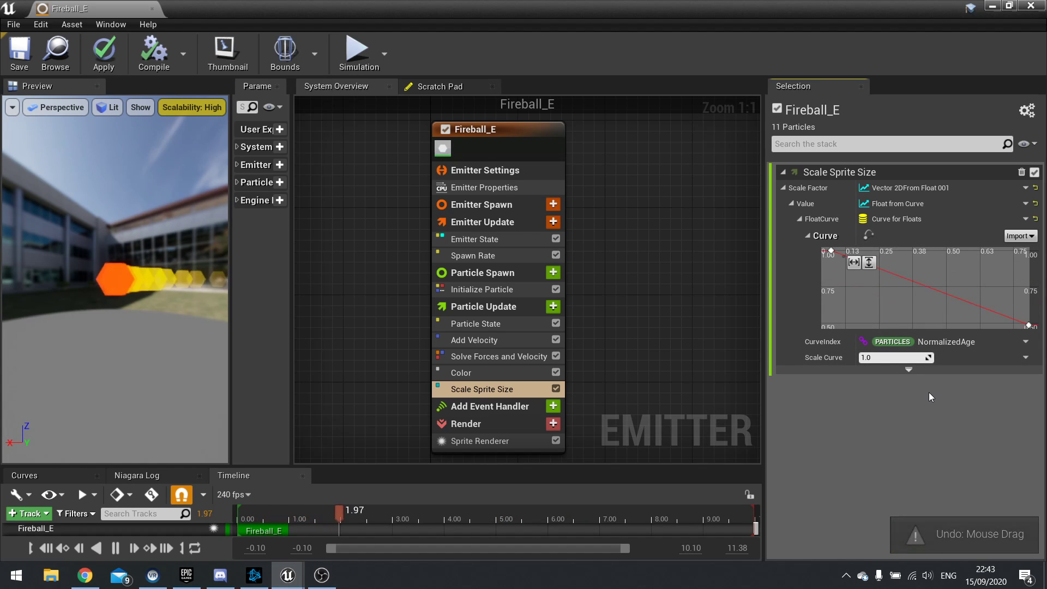
Open the Color module and inspect the color of the gradient's first key without changing it
{"action": "left_click", "coordinate": [478, 376]}
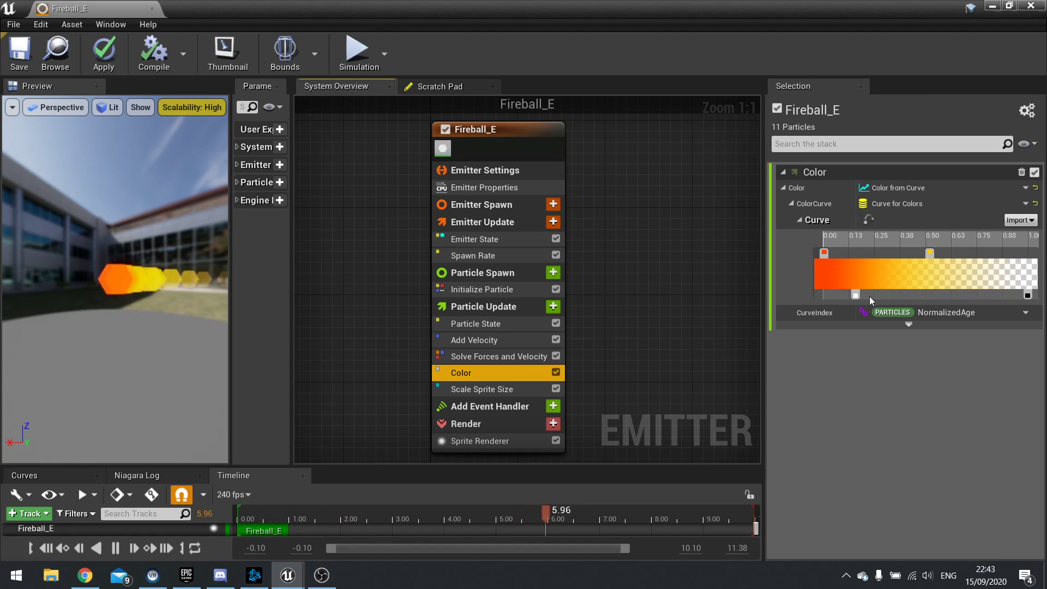
{"action": "left_click", "coordinate": [825, 252]}
{"action": "double_click", "coordinate": [825, 252]}
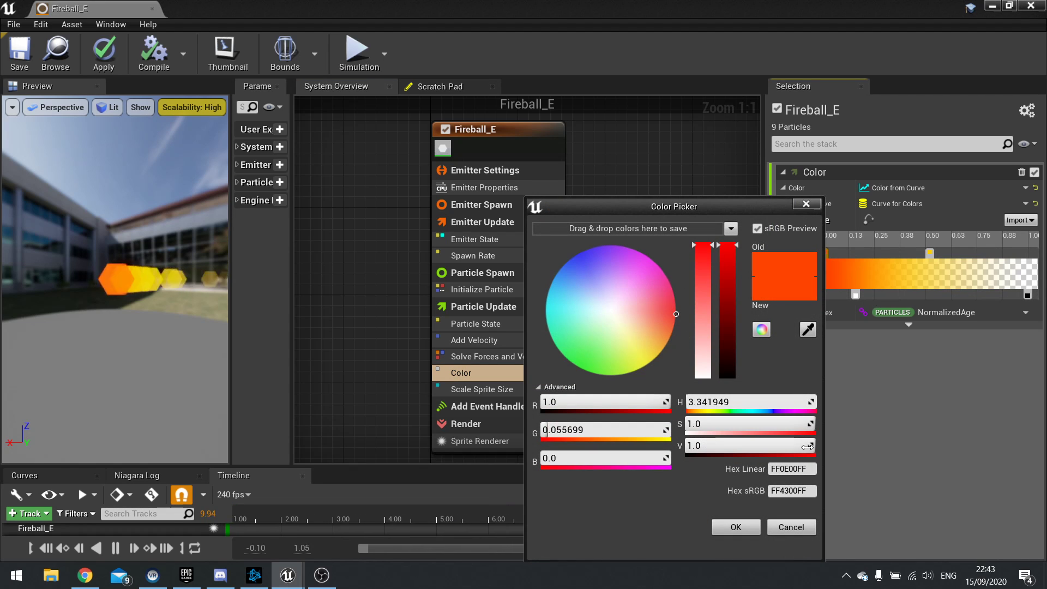
{"action": "left_click", "coordinate": [840, 306]}
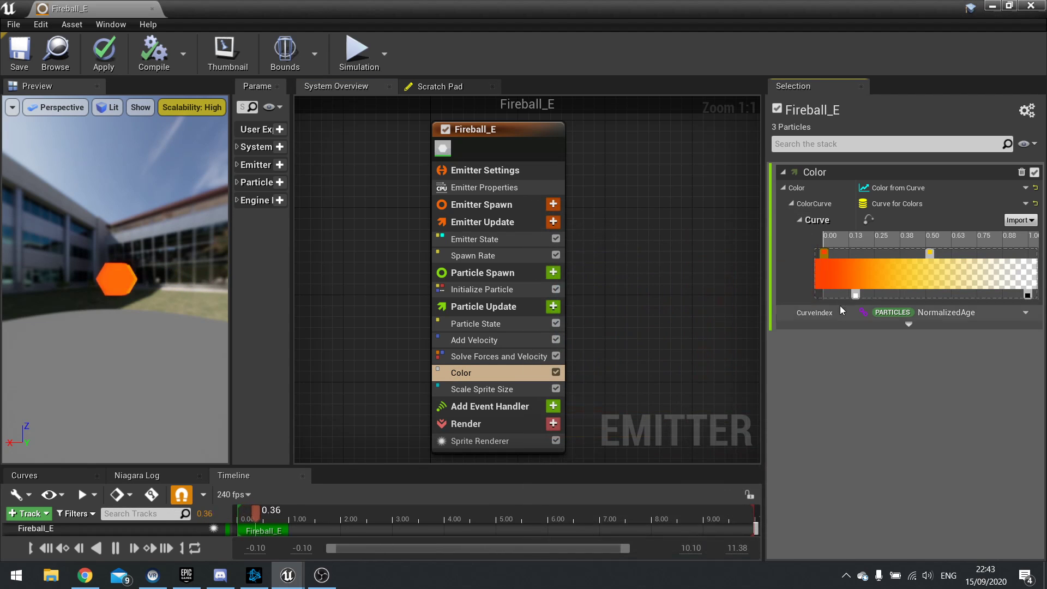
Add a color key between the gradient's orange and yellow keys and make it purple
{"action": "left_click", "coordinate": [850, 252]}
{"action": "left_click_drag", "start_coordinate": [850, 252], "coordinate": [864, 253]}
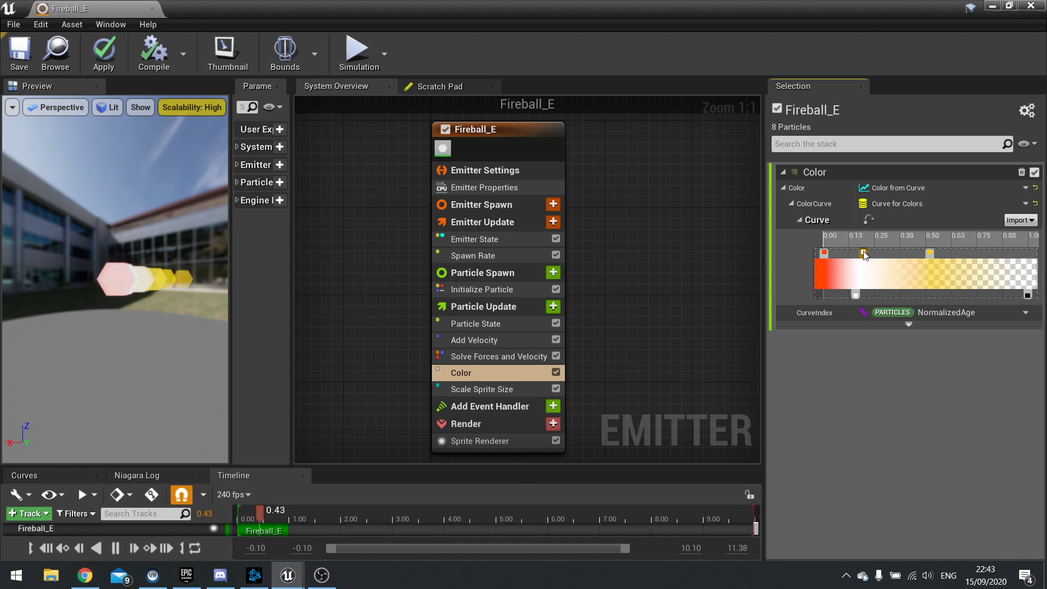
{"action": "double_click", "coordinate": [864, 254]}
{"action": "left_click_drag", "start_coordinate": [704, 324], "coordinate": [639, 254]}
{"action": "left_click", "coordinate": [769, 531]}
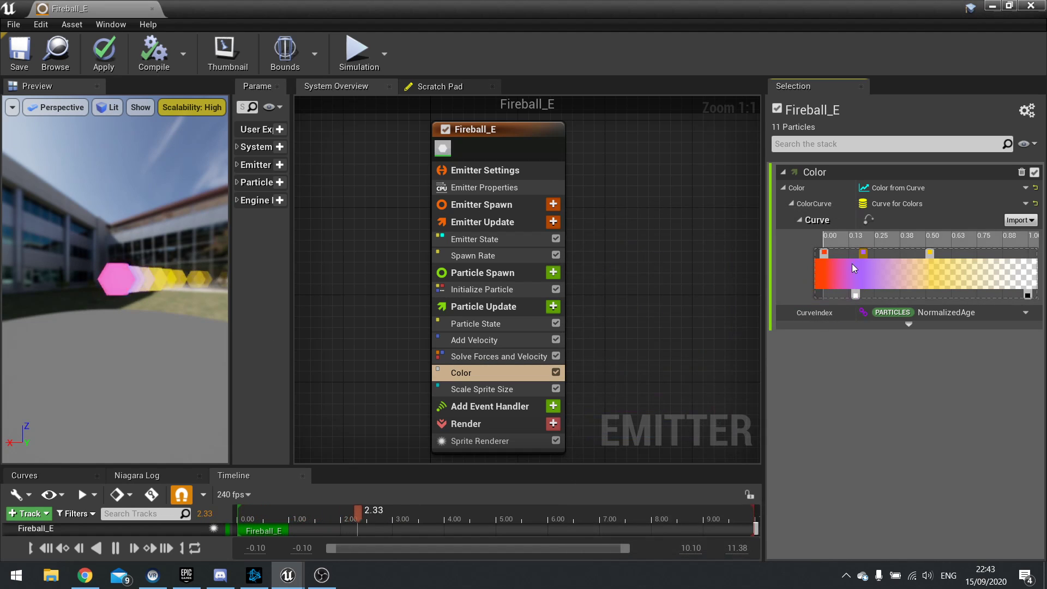
Shift the purple key and the yellow key toward the end of the color gradient, with the yellow key near 0.6
{"action": "left_click_drag", "start_coordinate": [865, 255], "coordinate": [885, 257]}
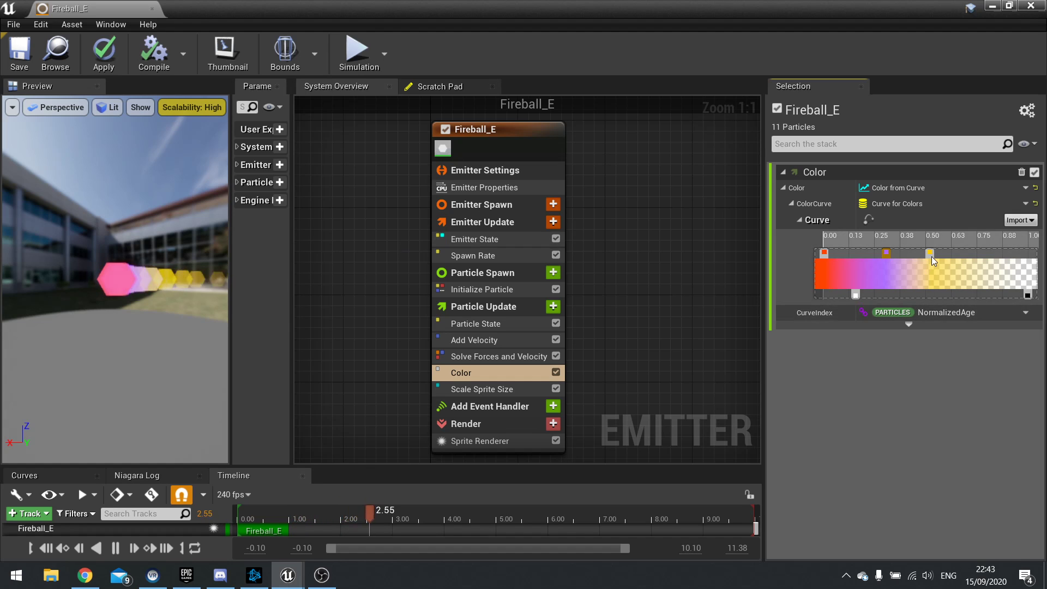
{"action": "left_click_drag", "start_coordinate": [932, 256], "coordinate": [954, 257]}
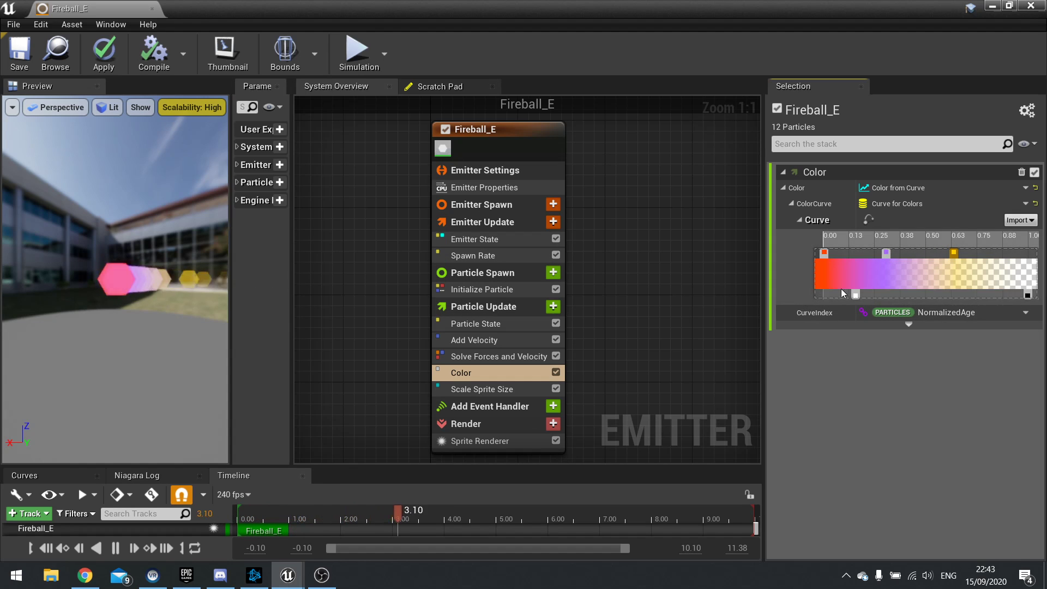
{"action": "left_click_drag", "start_coordinate": [891, 254], "coordinate": [898, 254]}
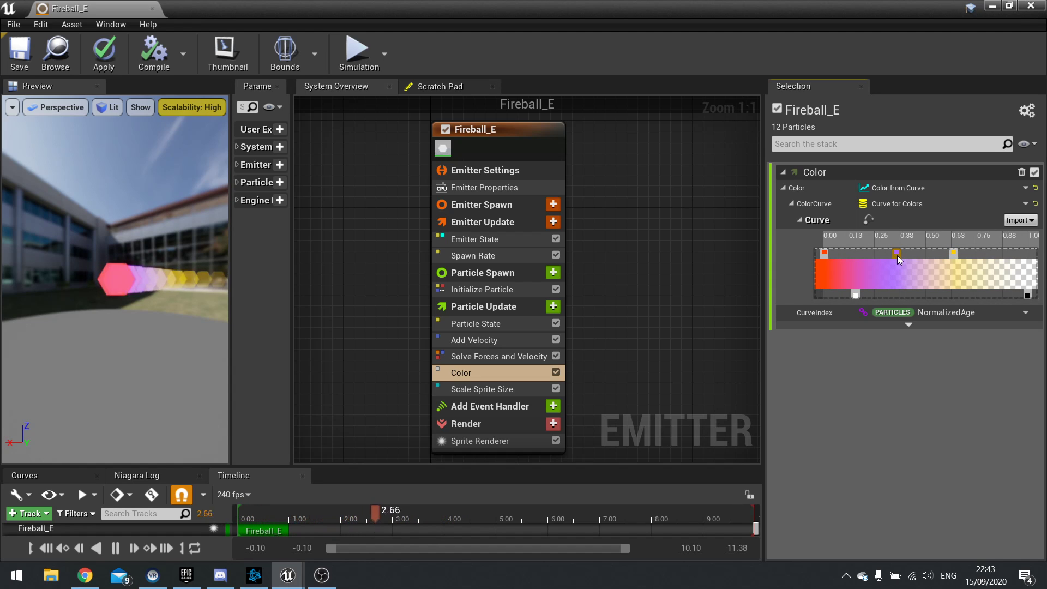
Delete the purple key and move the yellow key back toward the middle of the color gradient
{"action": "key", "text": "Delete"}
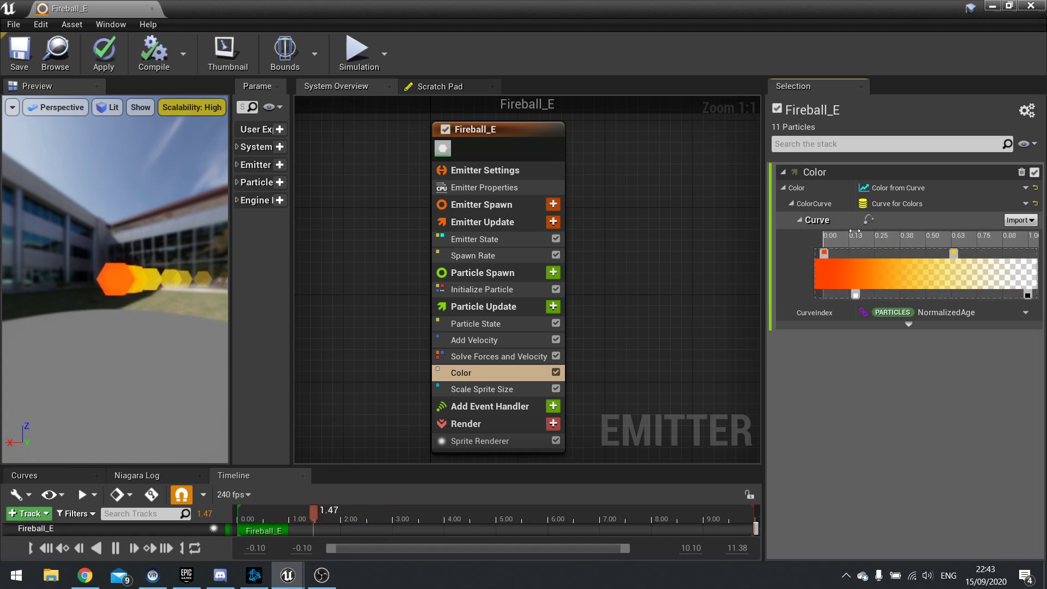
{"action": "left_click_drag", "start_coordinate": [953, 252], "coordinate": [940, 253]}
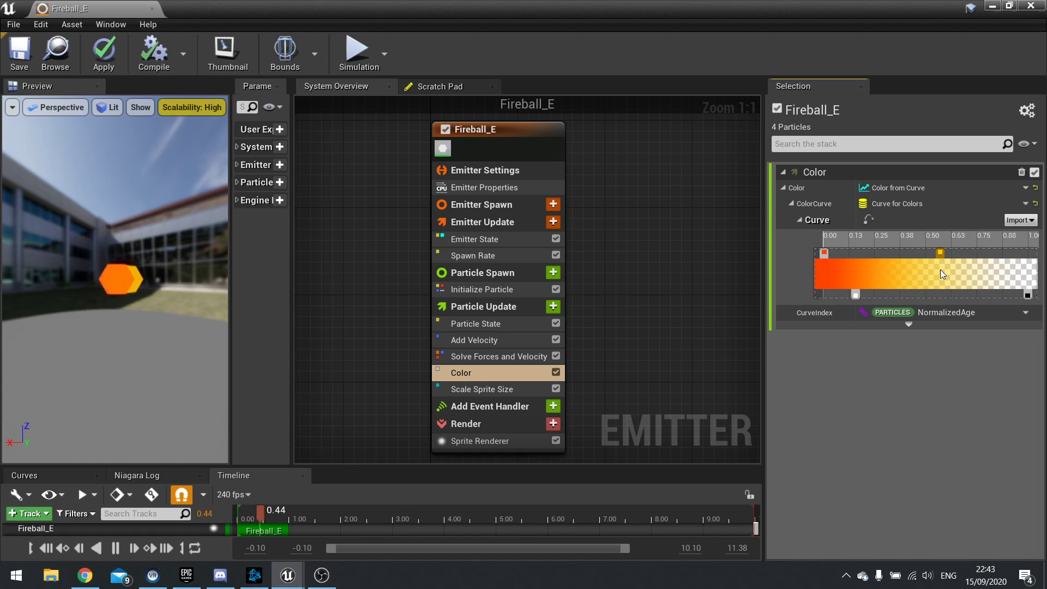
Inspect the Opacity values of the color gradient's first and last alpha keys
{"action": "left_click", "coordinate": [855, 295]}
{"action": "double_click", "coordinate": [856, 296]}
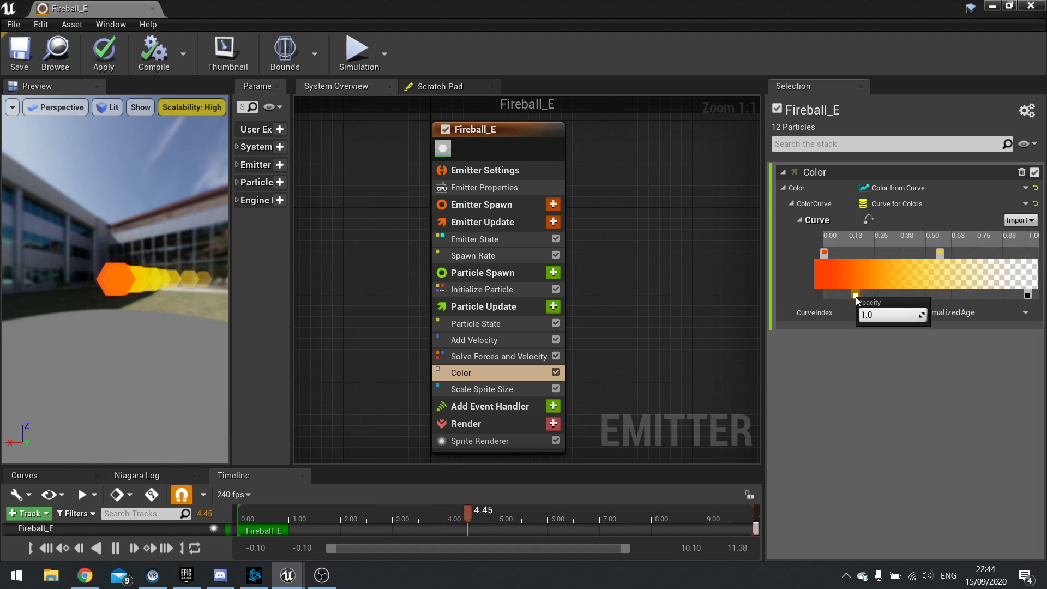
{"action": "double_click", "coordinate": [1027, 295]}
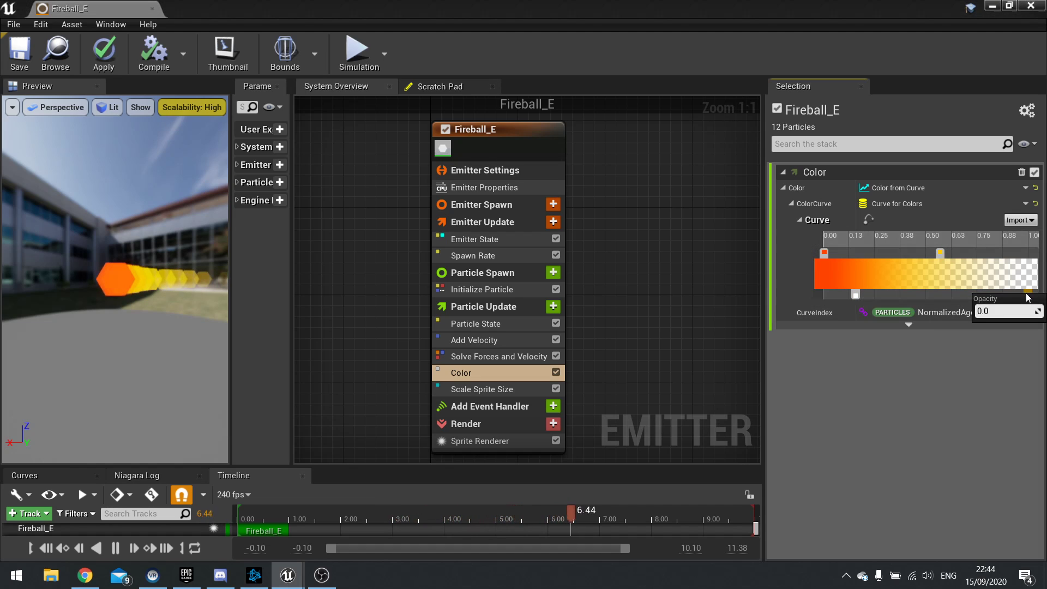
Drive the Add Velocity module's Velocity with a Uniform Ranged Vector dynamic input
{"action": "left_click", "coordinate": [936, 372]}
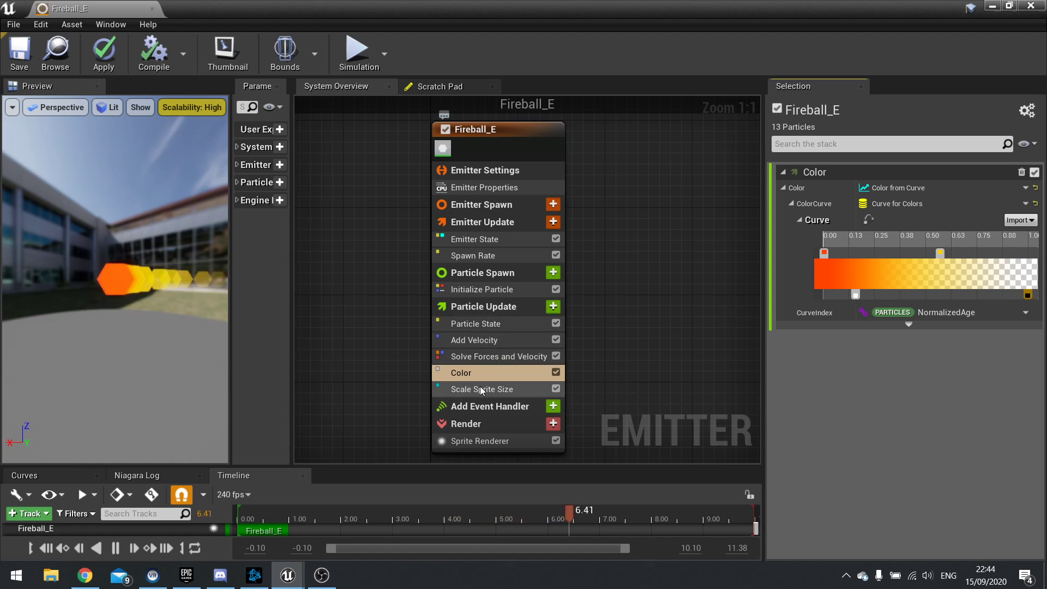
{"action": "left_click", "coordinate": [480, 341]}
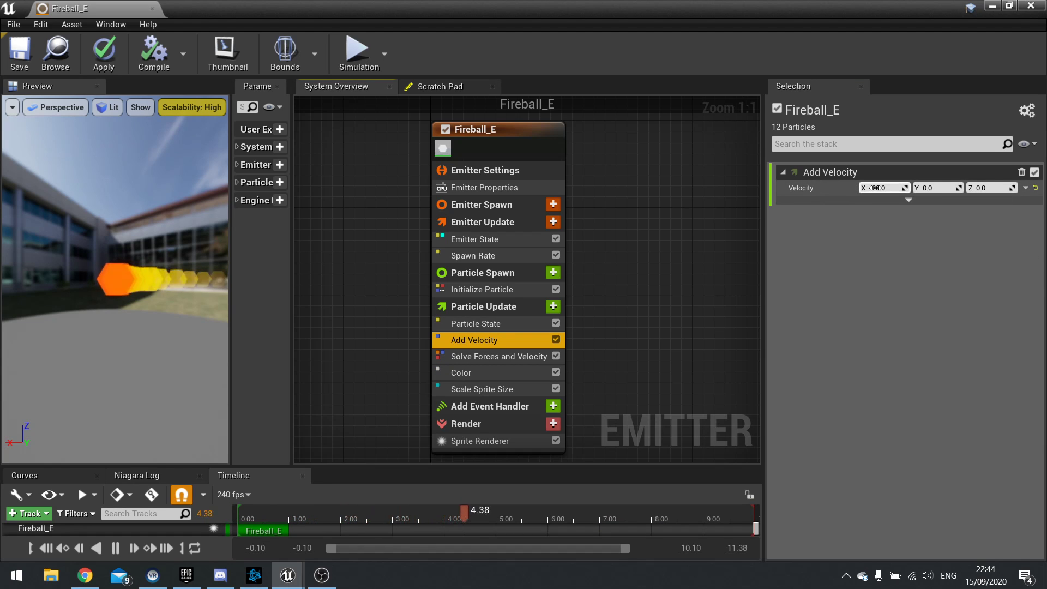
{"action": "left_click", "coordinate": [1026, 189]}
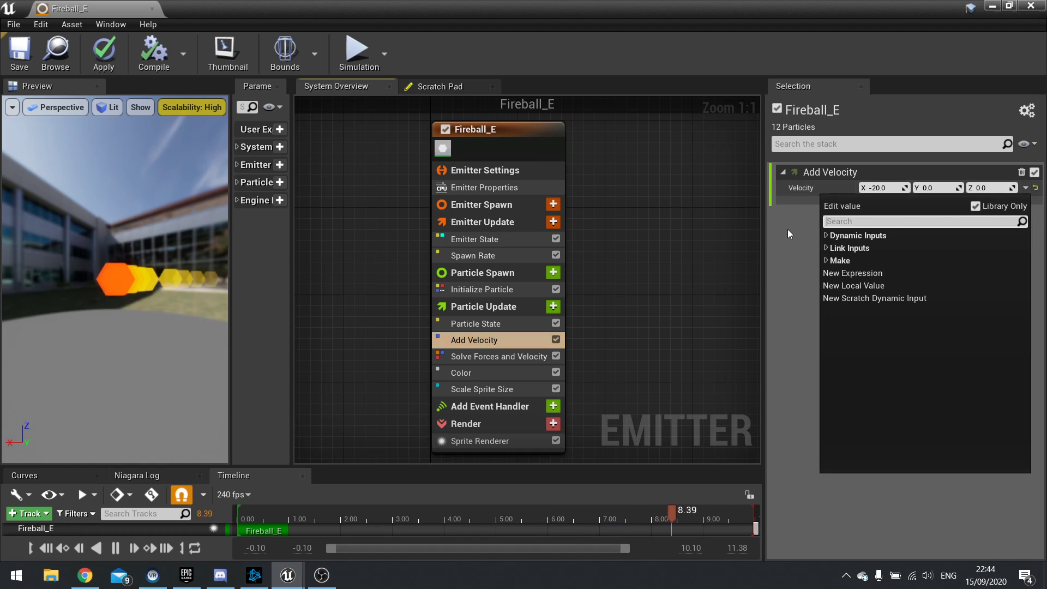
{"action": "left_click", "coordinate": [826, 235]}
{"action": "scroll", "coordinate": [875, 386], "scroll_direction": "down", "scroll_amount": 1}
{"action": "scroll", "coordinate": [875, 386], "scroll_direction": "down", "scroll_amount": 5}
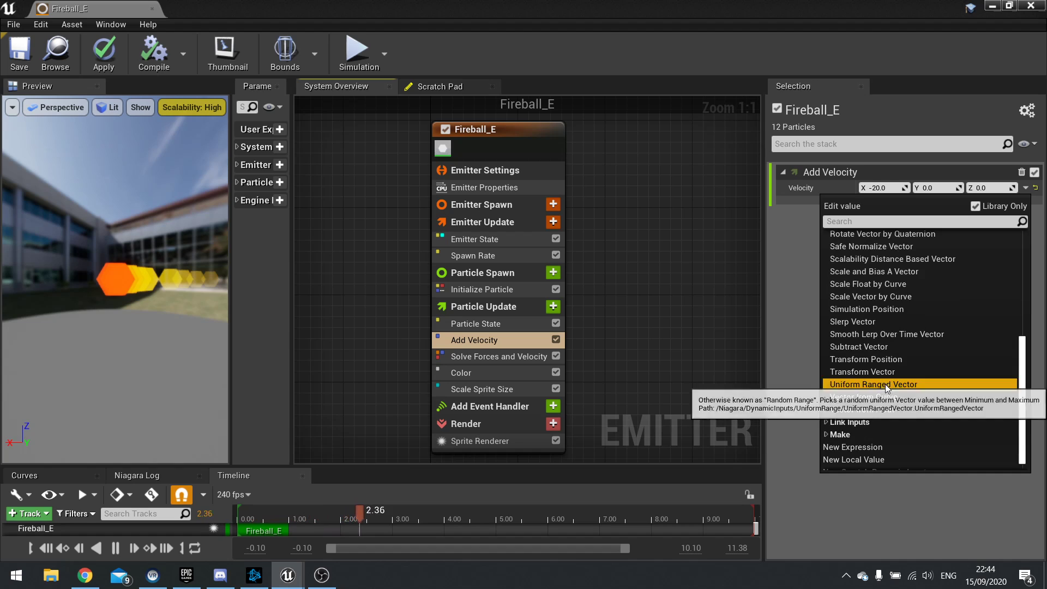
{"action": "left_click", "coordinate": [873, 383]}
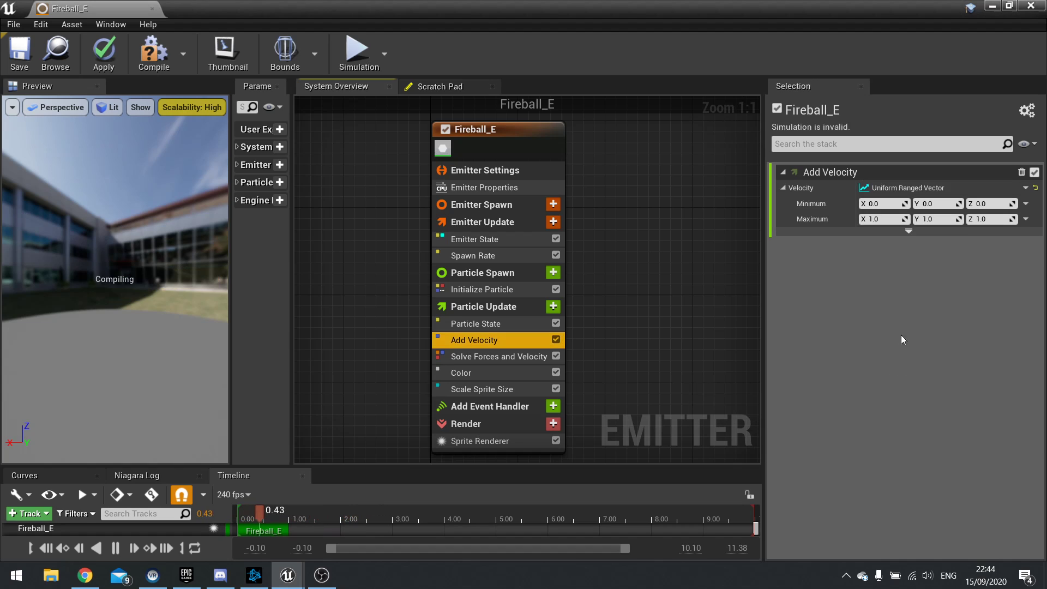
Set the velocity range's Minimum X to -100 and its Maximum to X -10, Y 0 and Z 0
{"action": "left_click", "coordinate": [889, 205]}
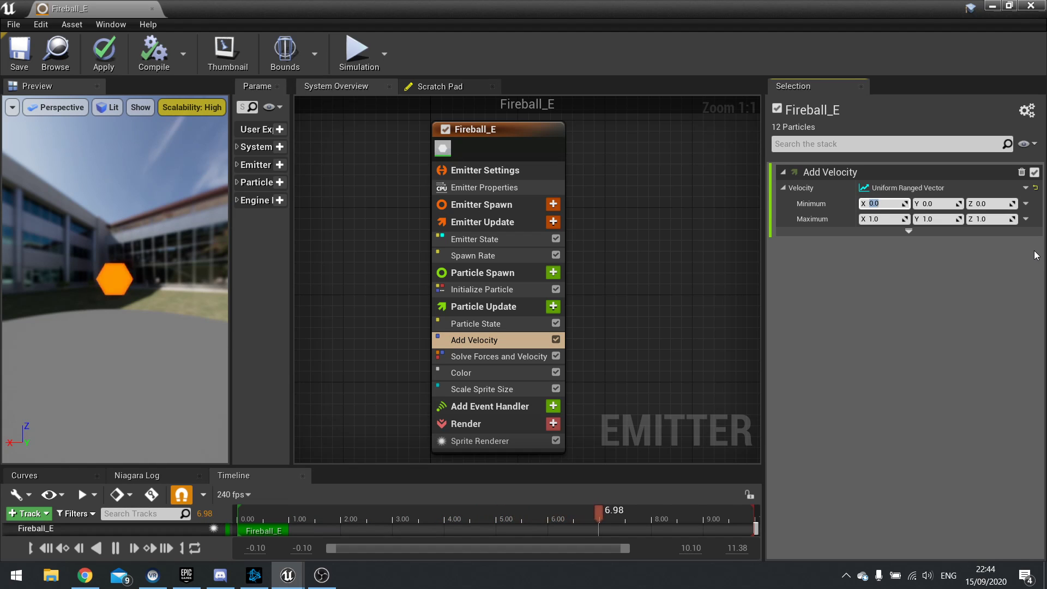
{"action": "type", "text": "-10"}
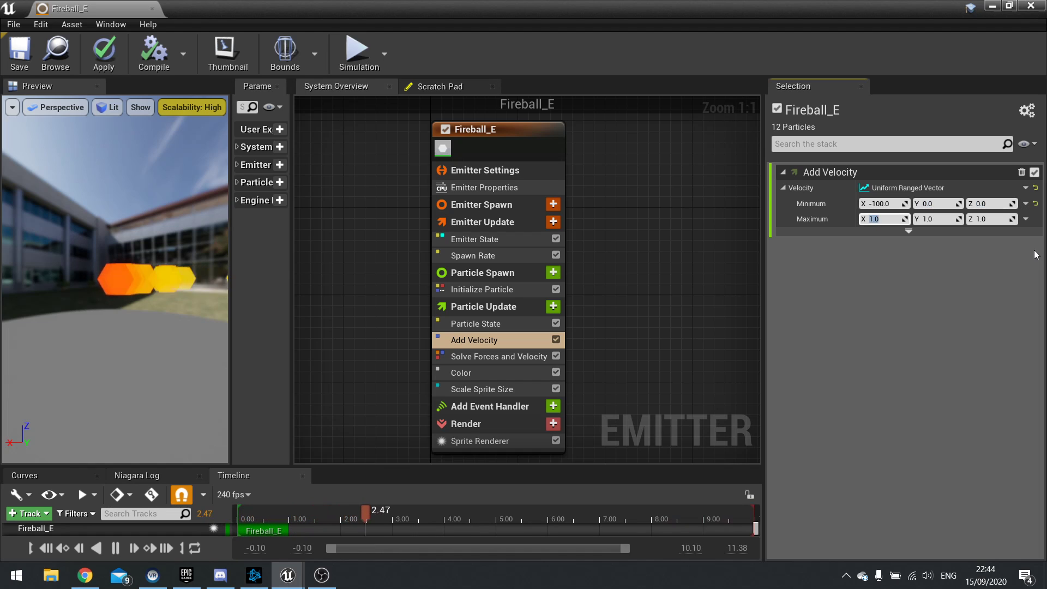
{"action": "type", "text": "-10"}
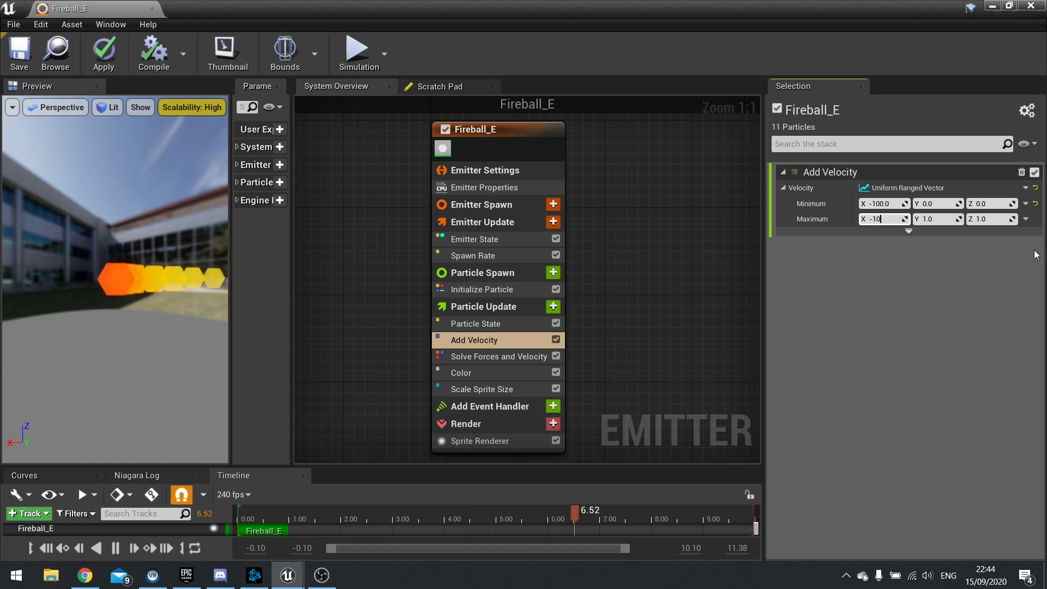
{"action": "key", "text": "Return"}
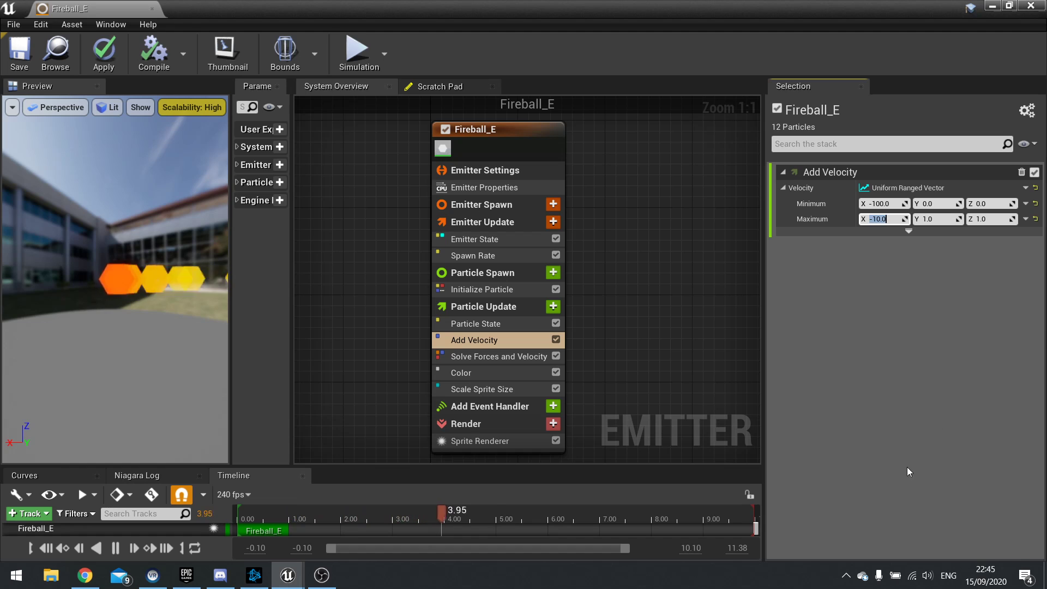
{"action": "left_click", "coordinate": [939, 219]}
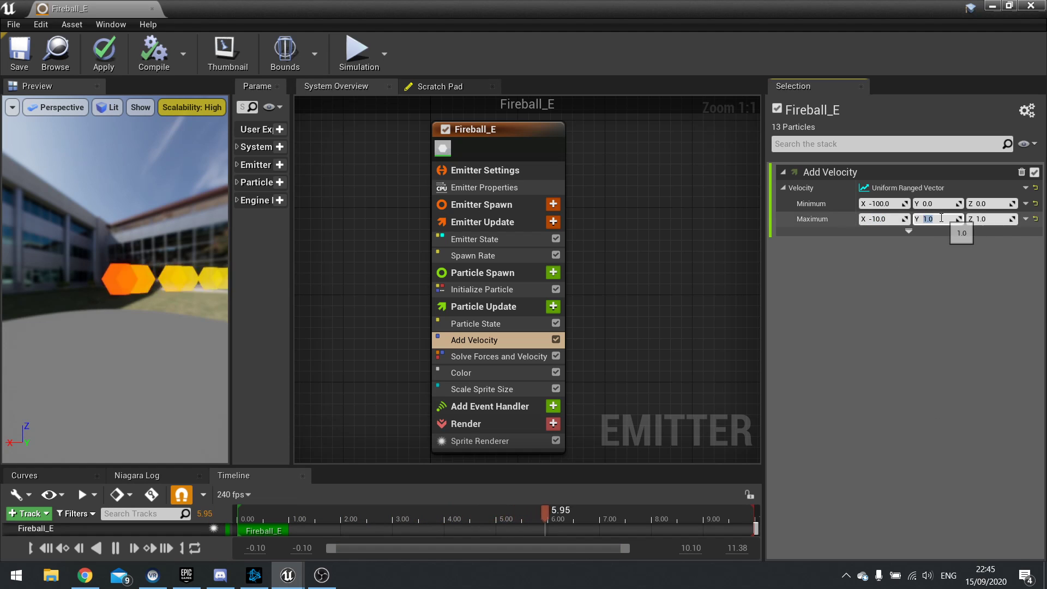
{"action": "type", "text": "0"}
{"action": "key", "text": "Tab"}
{"action": "type", "text": "0"}
{"action": "key", "text": "Return"}
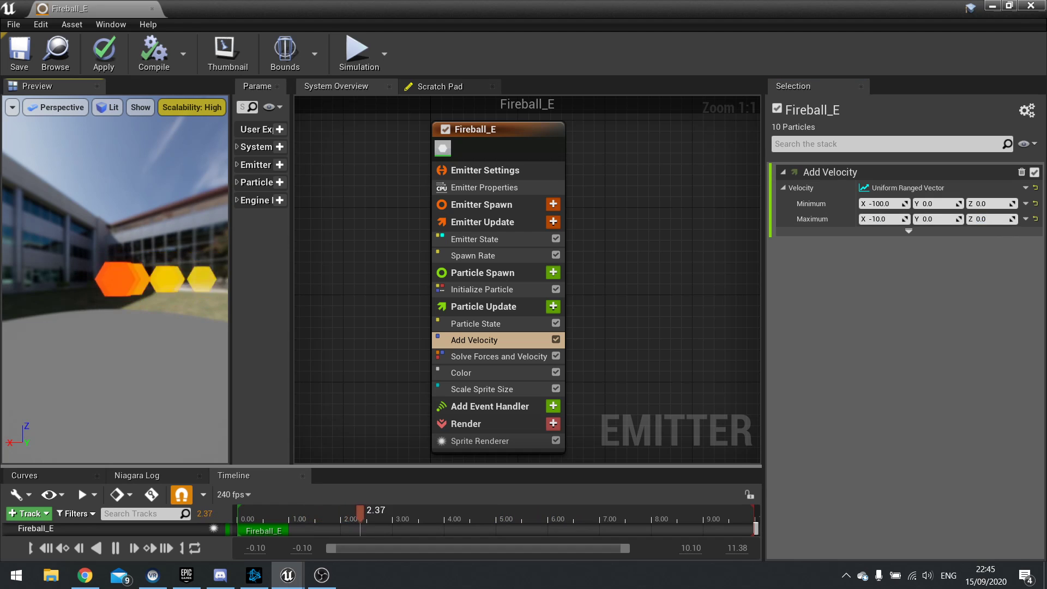
{"action": "mouse_move", "coordinate": [145, 312]}
{"action": "left_mouse_down"}
{"action": "mouse_move", "coordinate": [174, 297]}
{"action": "mouse_move", "coordinate": [145, 312]}
{"action": "left_mouse_up"}
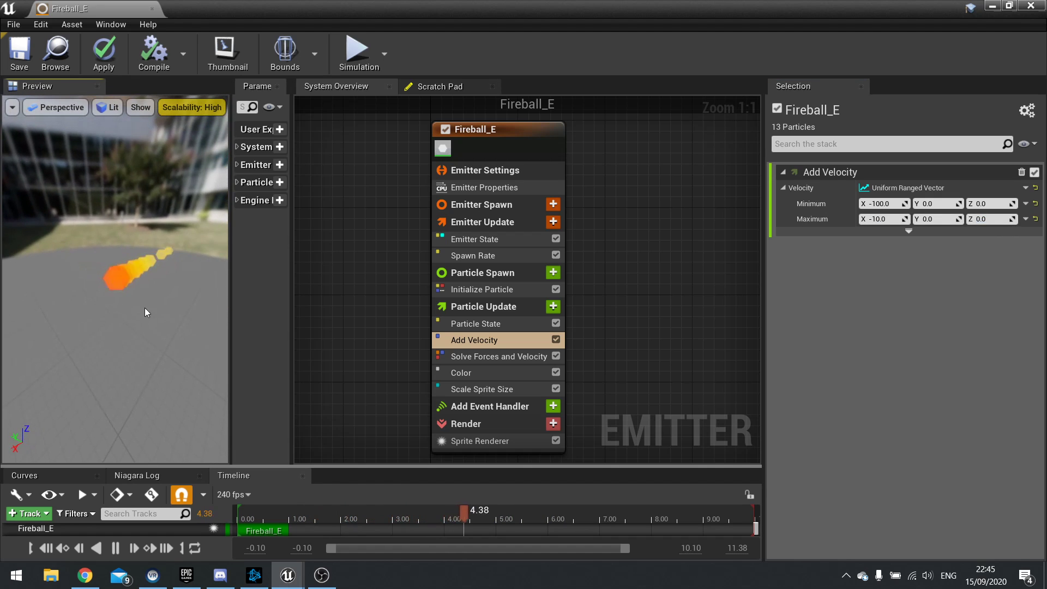
Drive the velocity range's Minimum with a Random Vector dynamic input and set its Vector Scale to 50
{"action": "left_click", "coordinate": [1025, 204]}
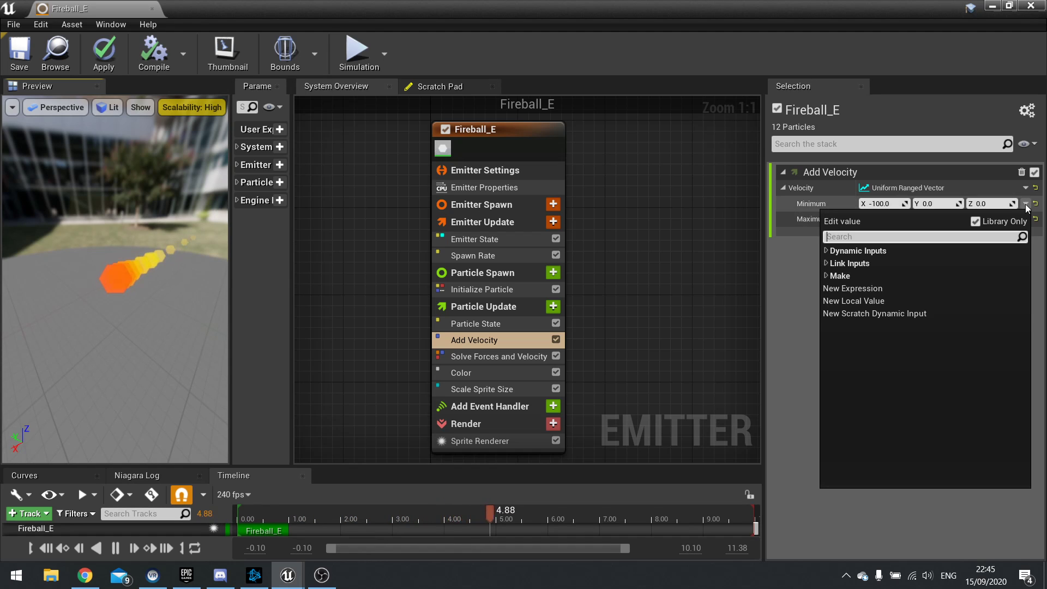
{"action": "left_click", "coordinate": [840, 250]}
{"action": "scroll", "coordinate": [852, 384], "scroll_direction": "down", "scroll_amount": 3}
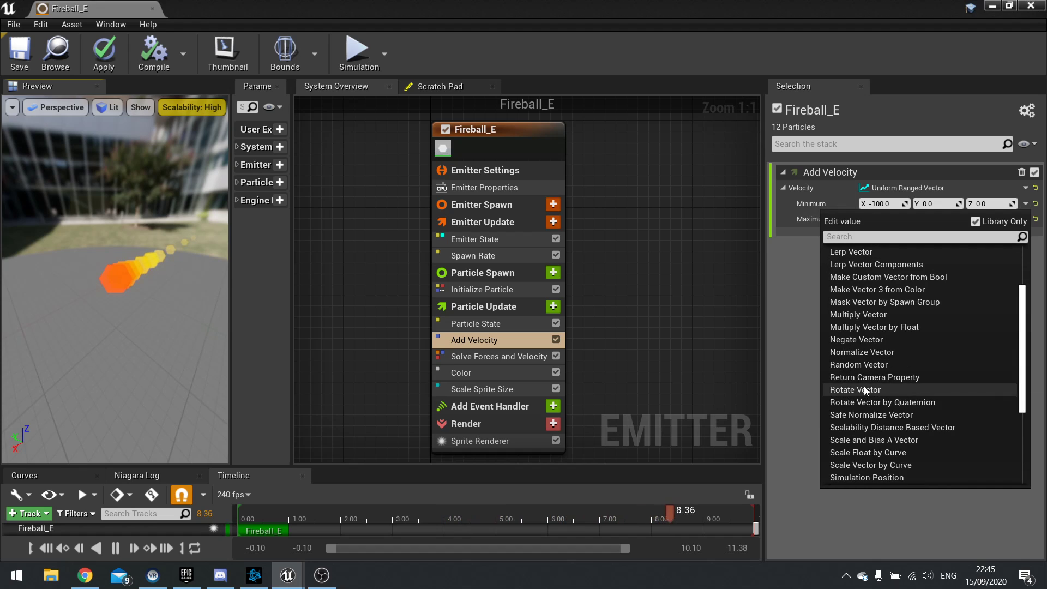
{"action": "left_click", "coordinate": [859, 365]}
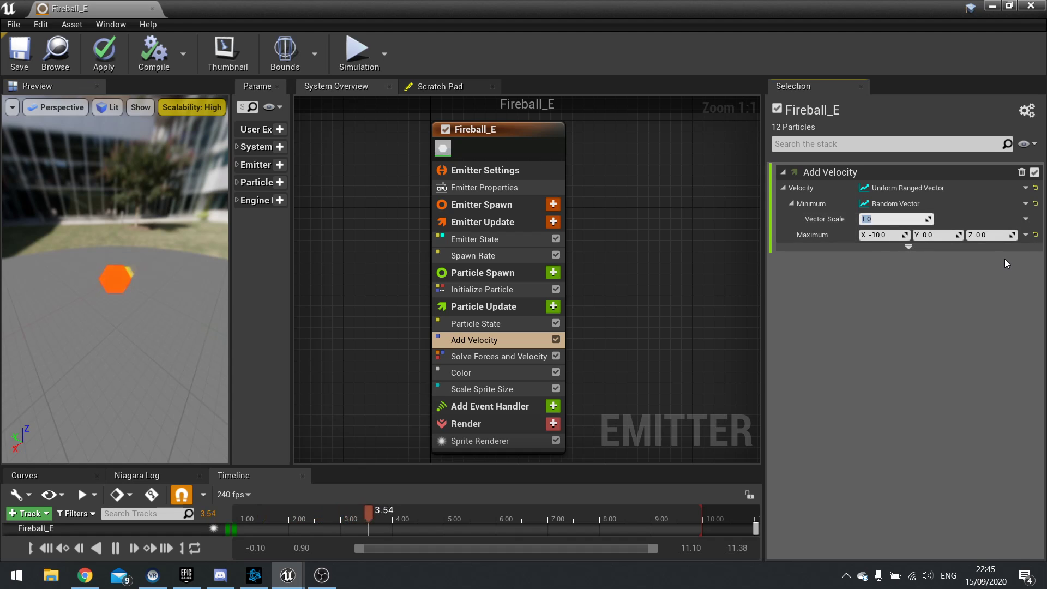
{"action": "type", "text": "50"}
{"action": "key", "text": "Return"}
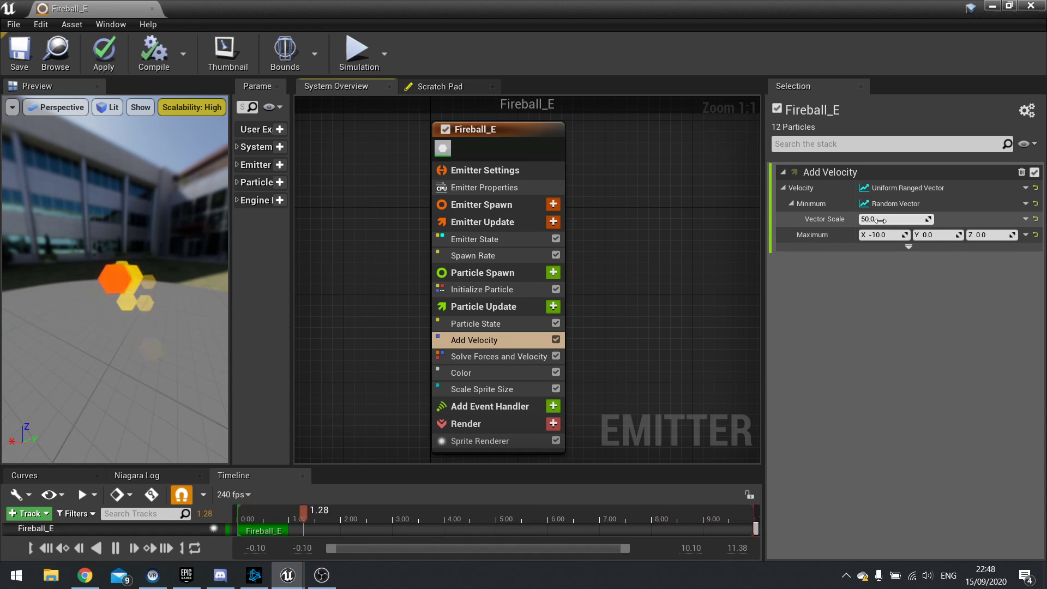
Raise the random vector's Vector Scale to 100 and view the particles in the preview from another angle
{"action": "left_click", "coordinate": [867, 221]}
{"action": "key", "text": "Return"}
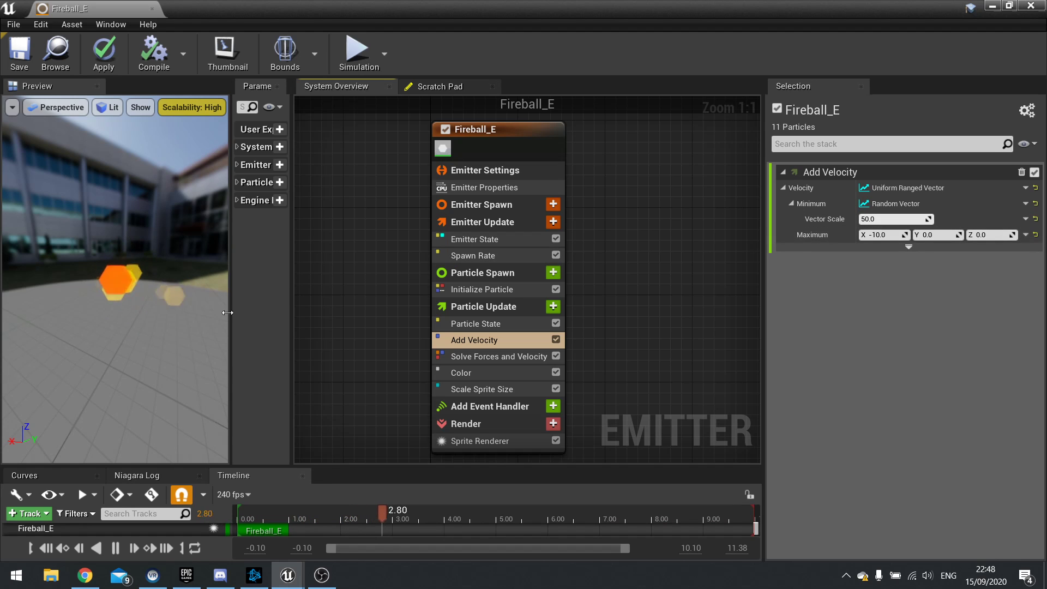
{"action": "left_click", "coordinate": [884, 220]}
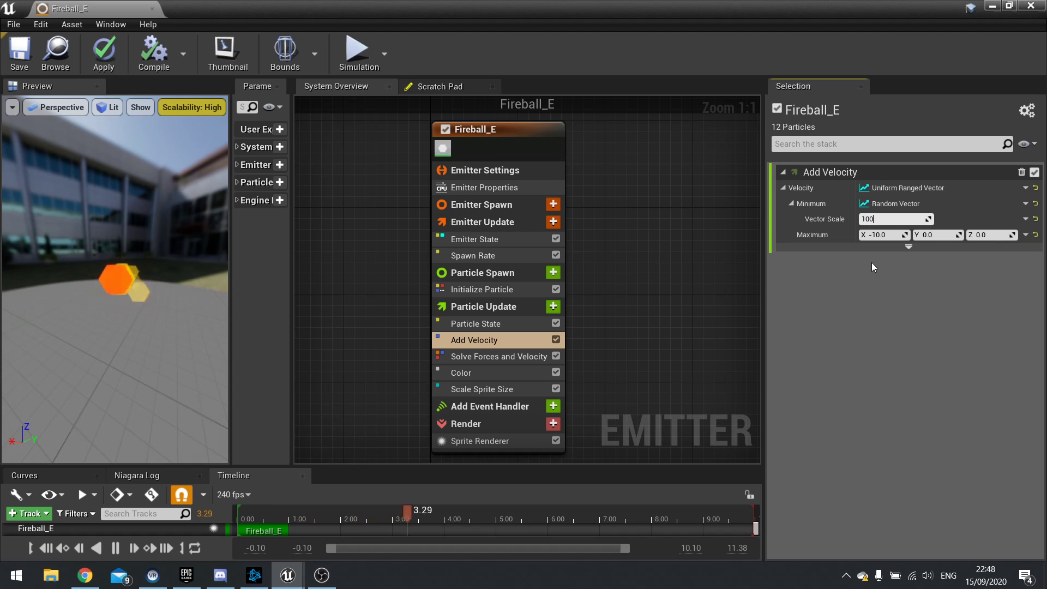
{"action": "type", "text": "100"}
{"action": "key", "text": "Return"}
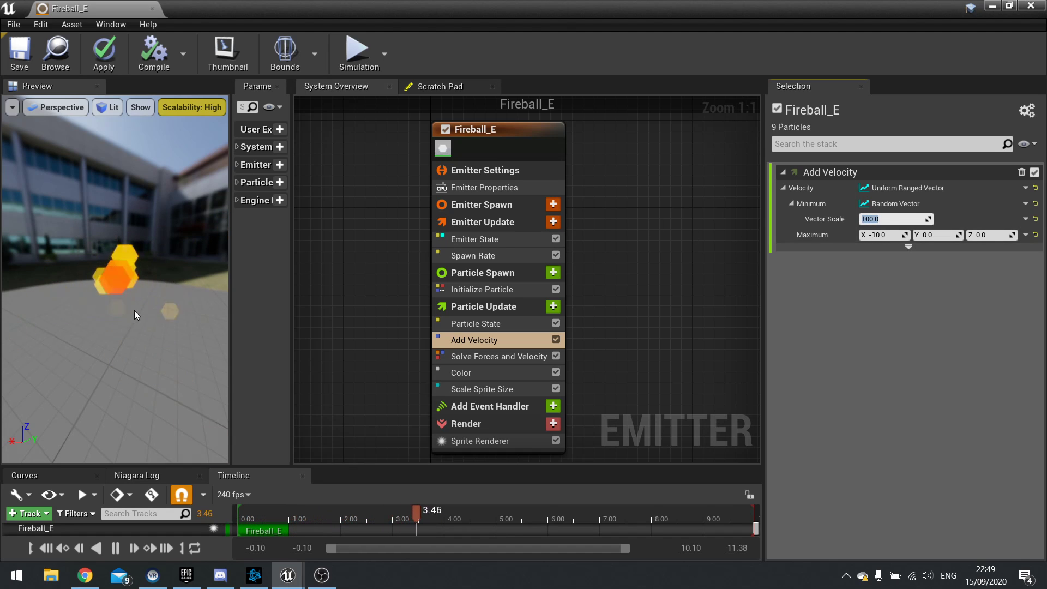
{"action": "left_click_drag", "start_coordinate": [143, 314], "coordinate": [146, 335]}
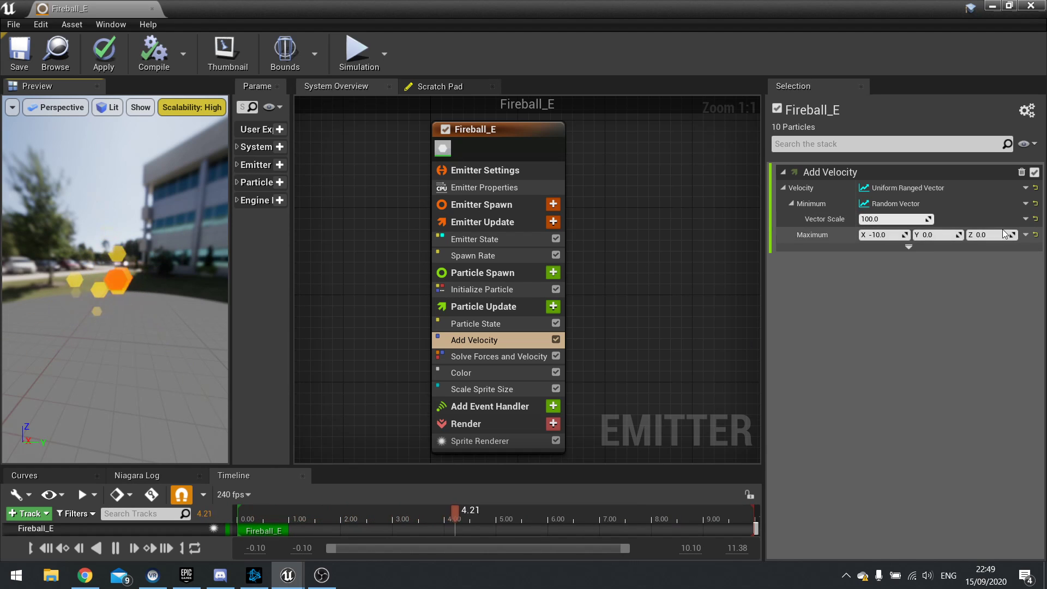
Drive the random vector's Vector Scale with a Sine dynamic input using Period 0.1 and Scale 50
{"action": "left_click", "coordinate": [1027, 220]}
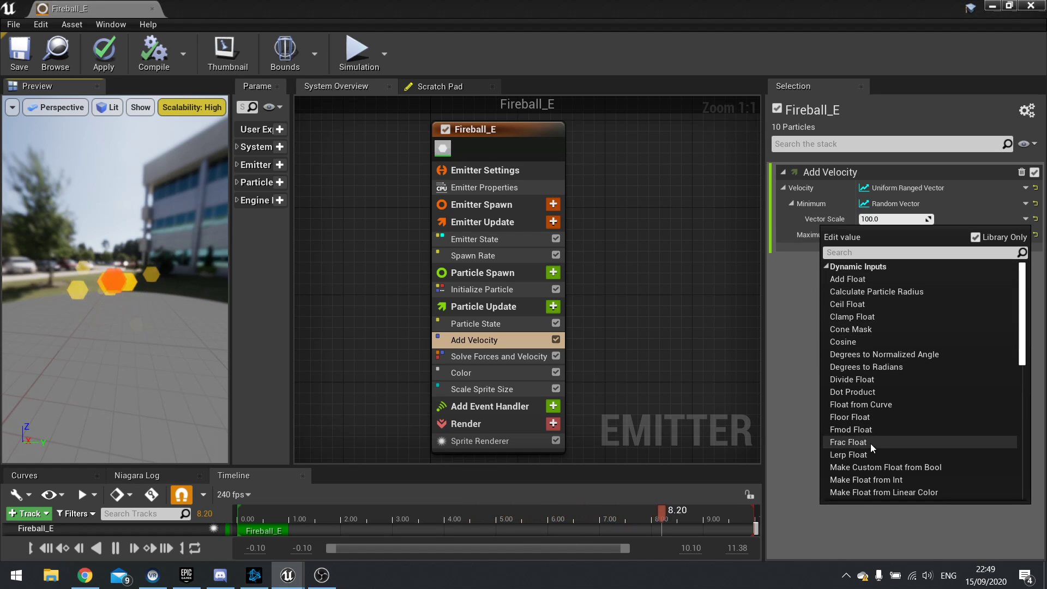
{"action": "scroll", "coordinate": [870, 446], "scroll_direction": "down", "scroll_amount": 5}
{"action": "scroll", "coordinate": [871, 446], "scroll_direction": "down", "scroll_amount": 4}
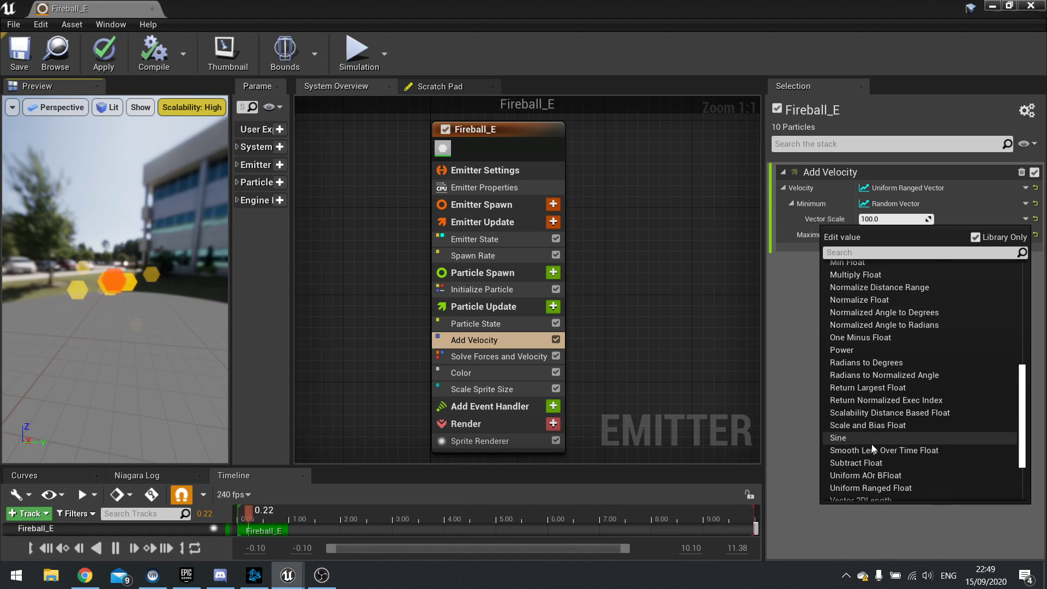
{"action": "scroll", "coordinate": [872, 443], "scroll_direction": "down", "scroll_amount": 3}
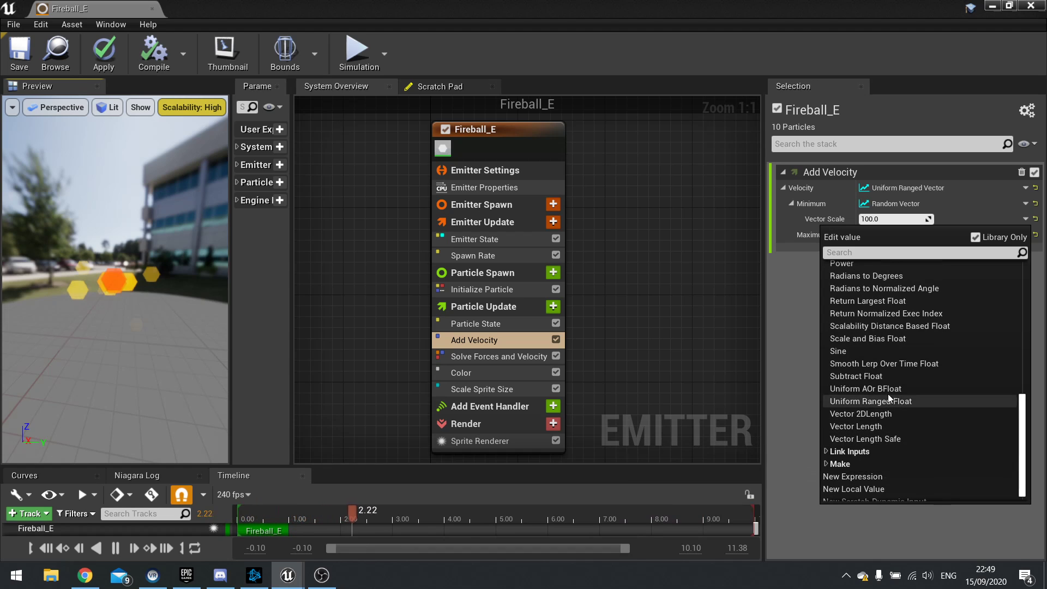
{"action": "left_click", "coordinate": [849, 352]}
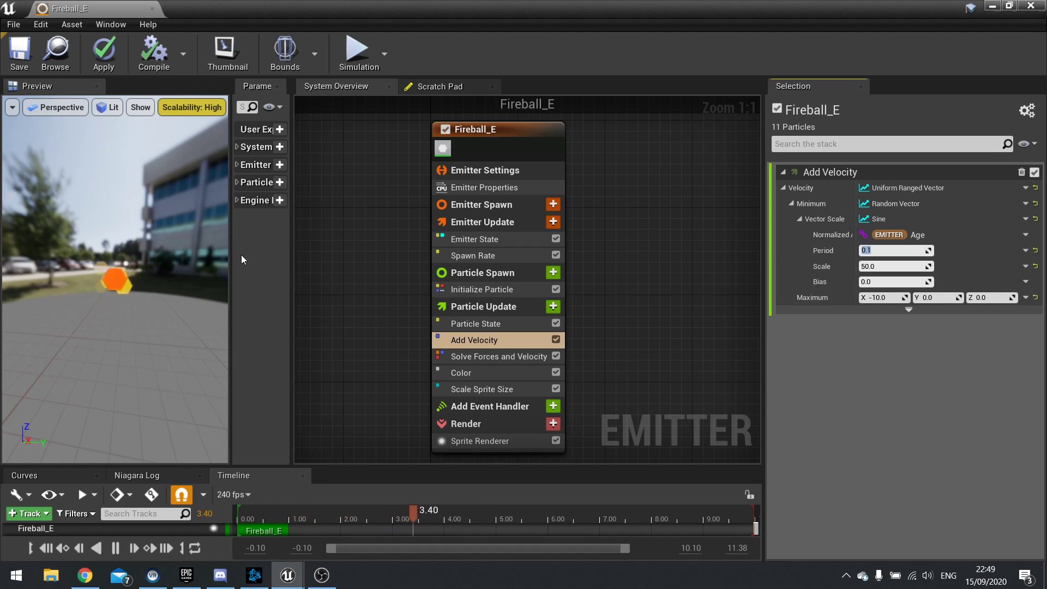
{"action": "left_click_drag", "start_coordinate": [137, 283], "coordinate": [198, 284]}
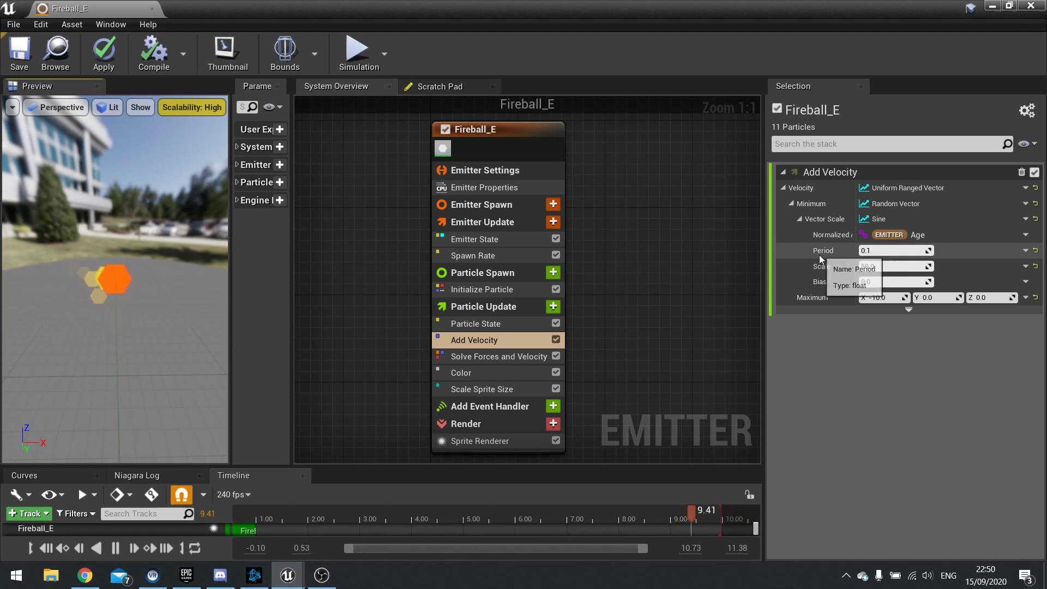
{"action": "left_click", "coordinate": [1025, 250]}
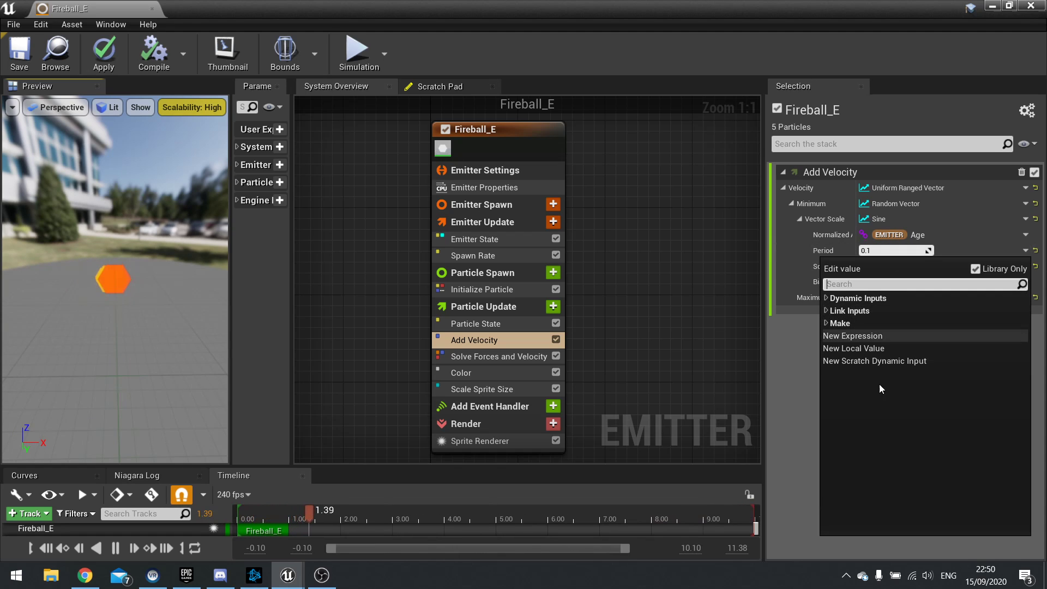
{"action": "left_click", "coordinate": [782, 327]}
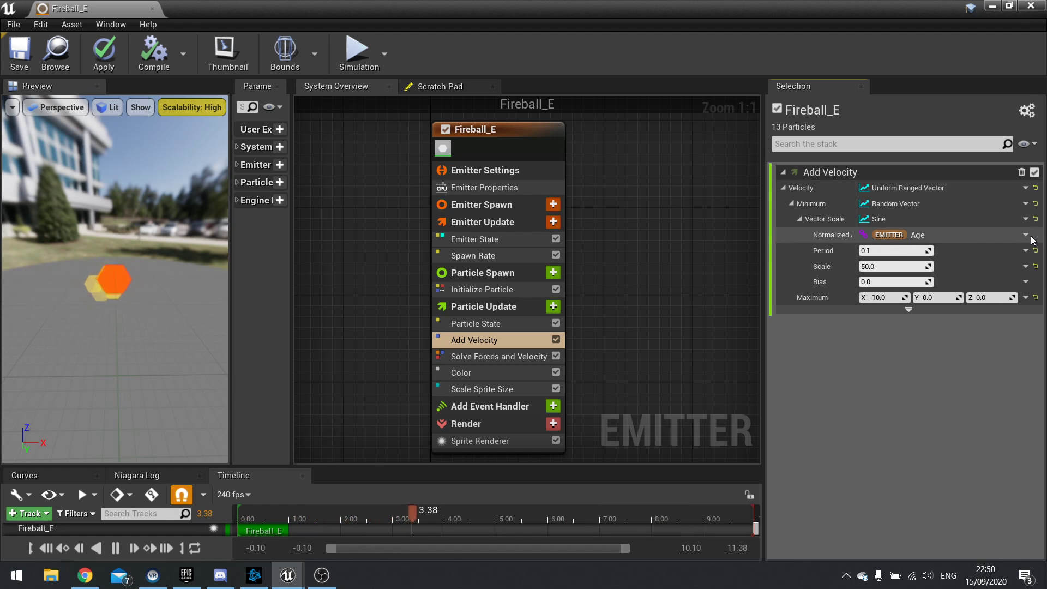
Reset the Vector Scale, Minimum and Velocity inputs to remove the nested dynamic inputs, and restore Velocity X to -20
{"action": "left_click", "coordinate": [1035, 219]}
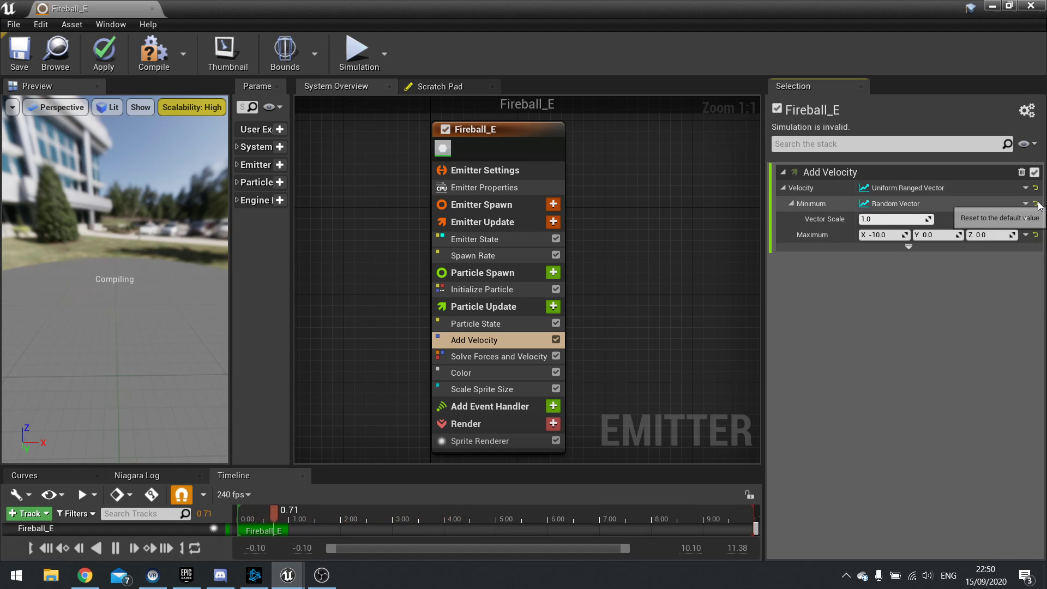
{"action": "left_click", "coordinate": [1035, 204]}
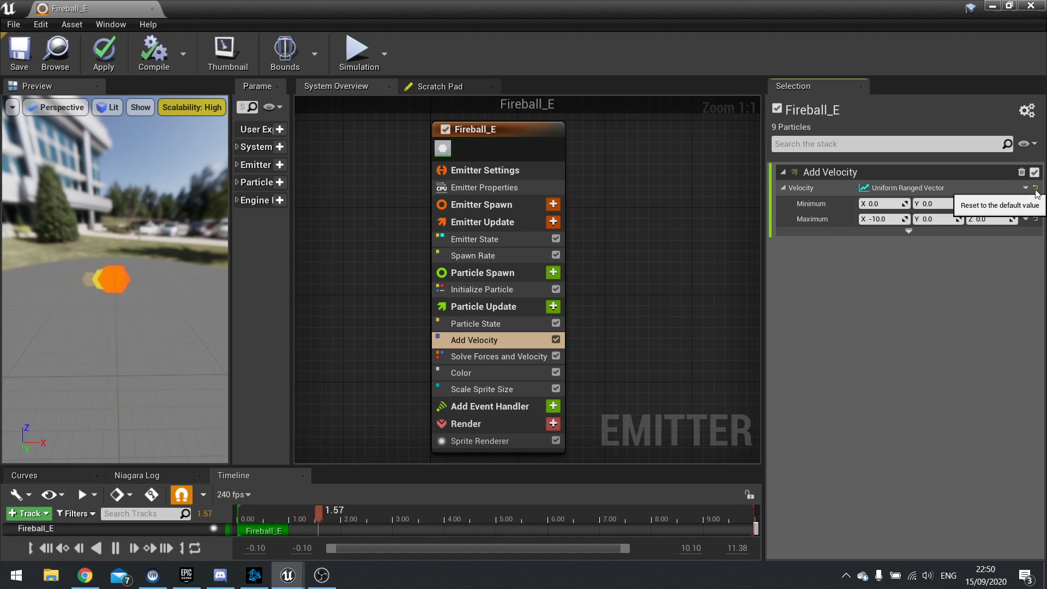
{"action": "left_click", "coordinate": [1035, 187]}
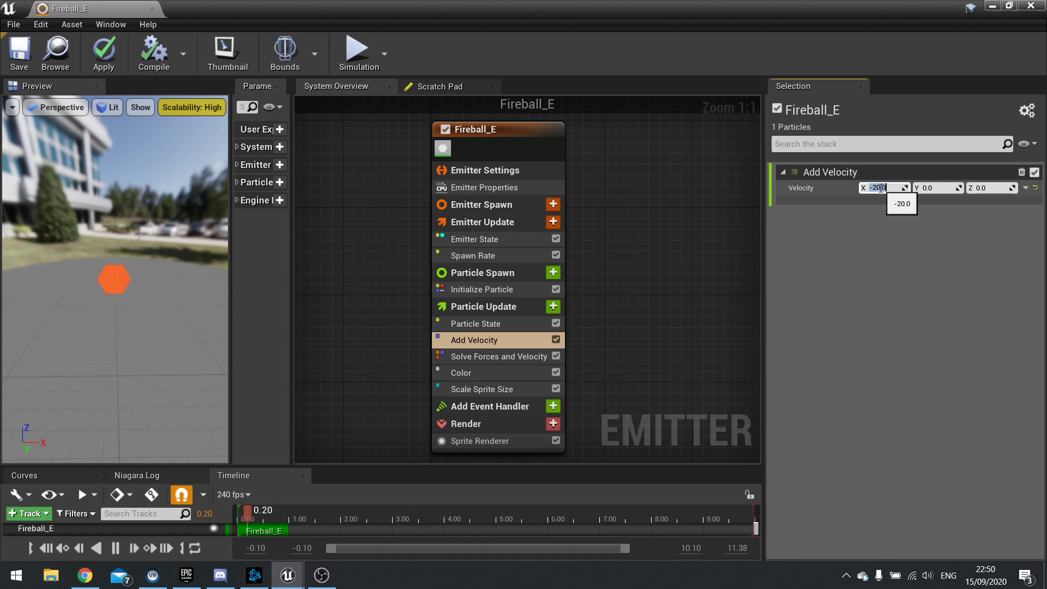
{"action": "mouse_move", "coordinate": [126, 271]}
{"action": "left_mouse_down"}
{"action": "mouse_move", "coordinate": [123, 281]}
{"action": "mouse_move", "coordinate": [153, 286]}
{"action": "mouse_move", "coordinate": [118, 289]}
{"action": "left_mouse_up"}
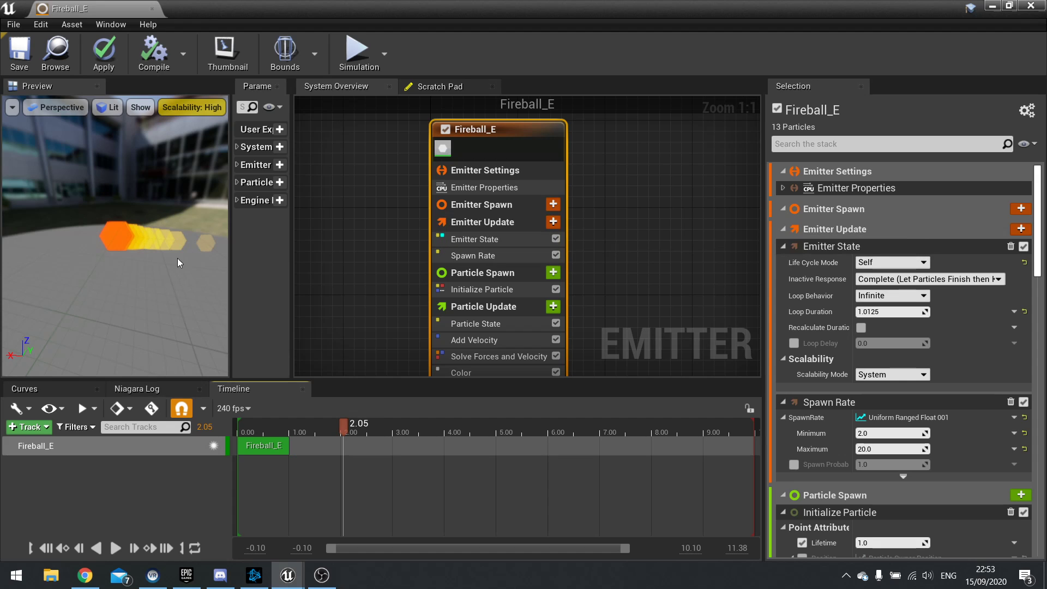
Play the preview simulation and review the Spawn Rate, Particle State, Emitter State and Emitter Properties settings
{"action": "left_click_drag", "start_coordinate": [151, 269], "coordinate": [126, 278]}
{"action": "left_click", "coordinate": [115, 548]}
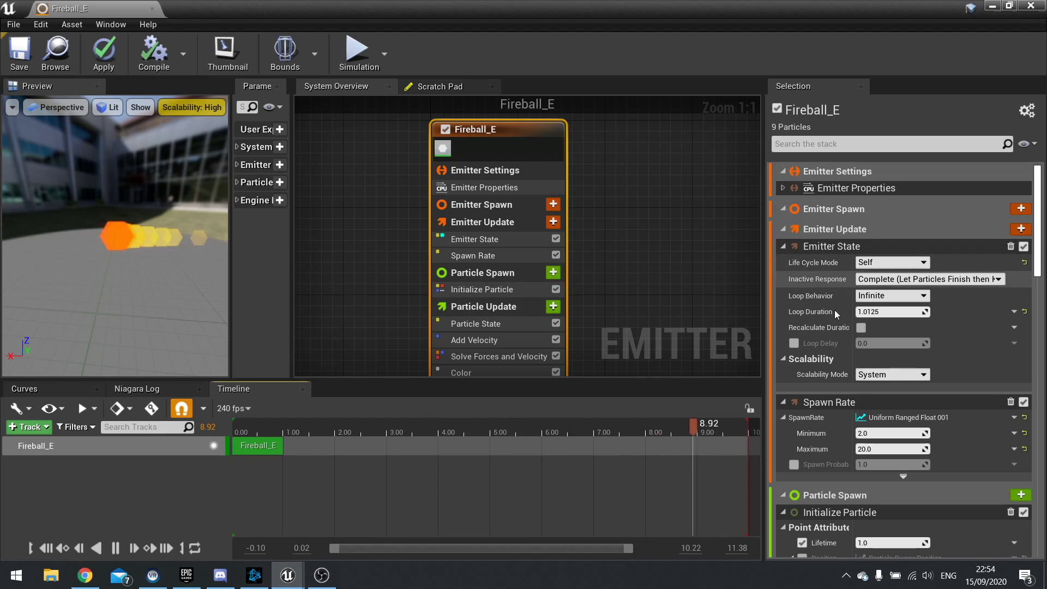
{"action": "left_click", "coordinate": [492, 189]}
{"action": "left_click", "coordinate": [480, 255]}
{"action": "left_click", "coordinate": [486, 323]}
{"action": "left_click", "coordinate": [492, 240]}
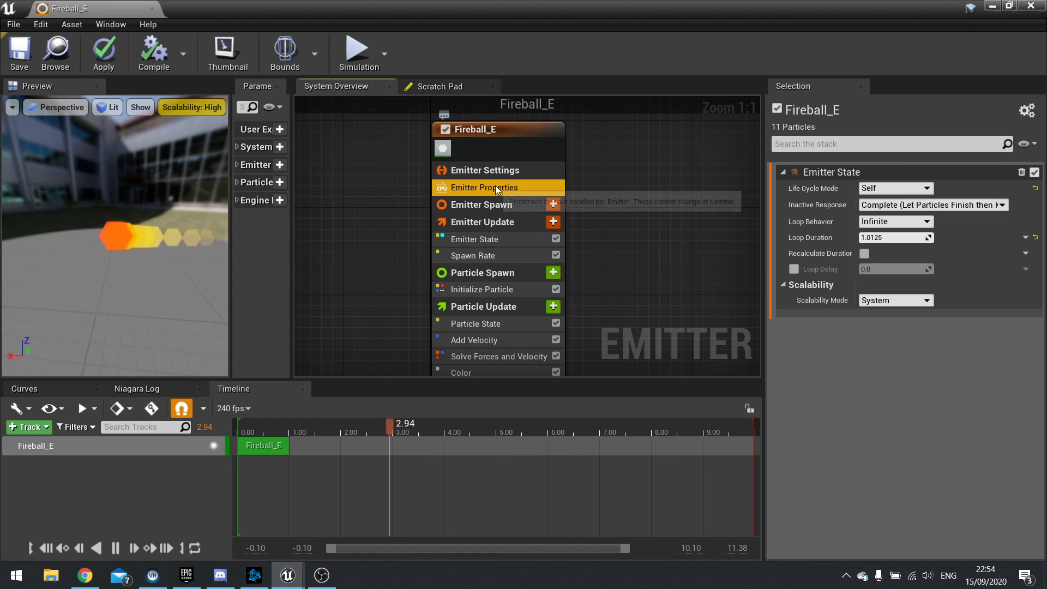
{"action": "left_click", "coordinate": [495, 187]}
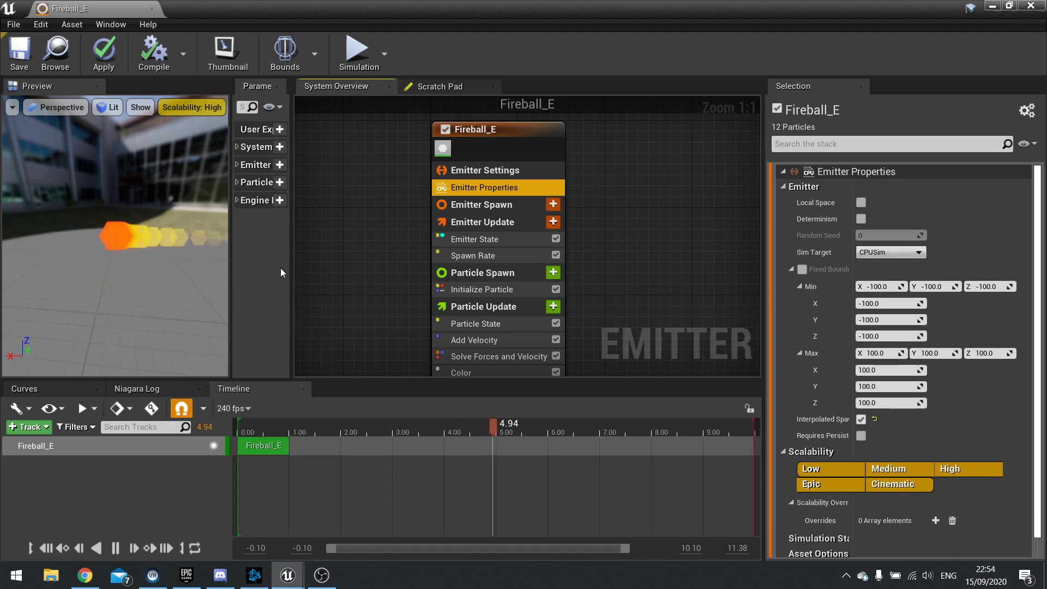
Widen the Parameters panel so its category names fit in full
{"action": "left_click_drag", "start_coordinate": [292, 254], "coordinate": [384, 254]}
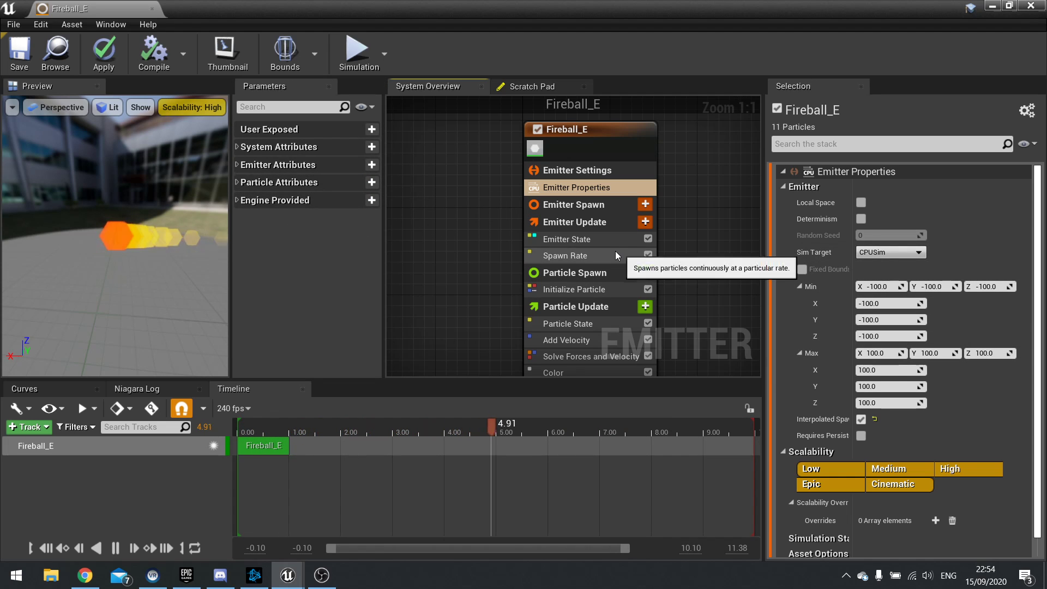
Examine the Link Inputs and Make options available for the Spawn Rate module's SpawnRate value without choosing one
{"action": "left_click", "coordinate": [580, 253]}
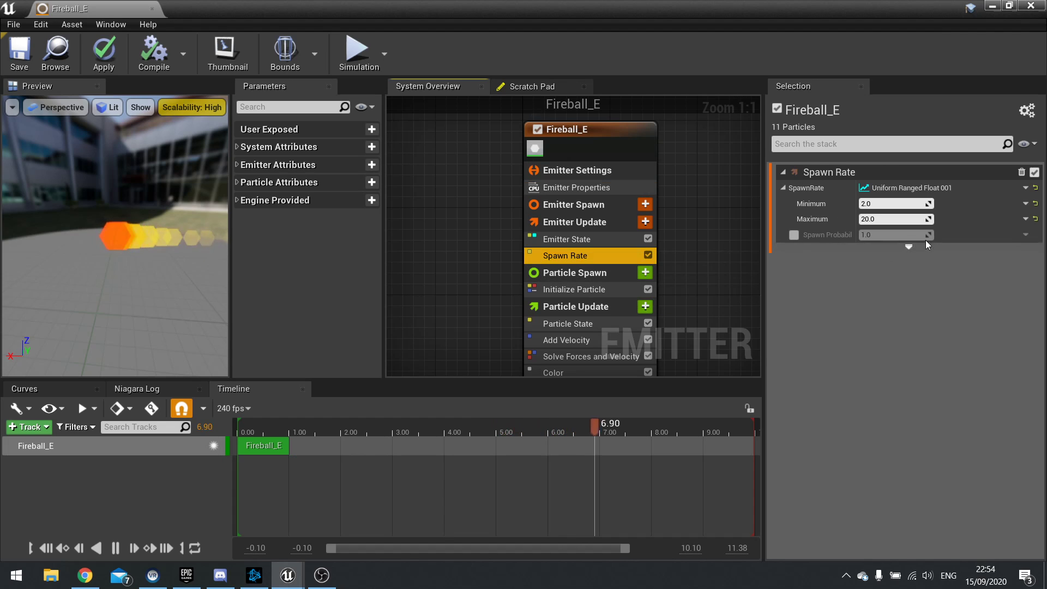
{"action": "left_click", "coordinate": [1025, 188]}
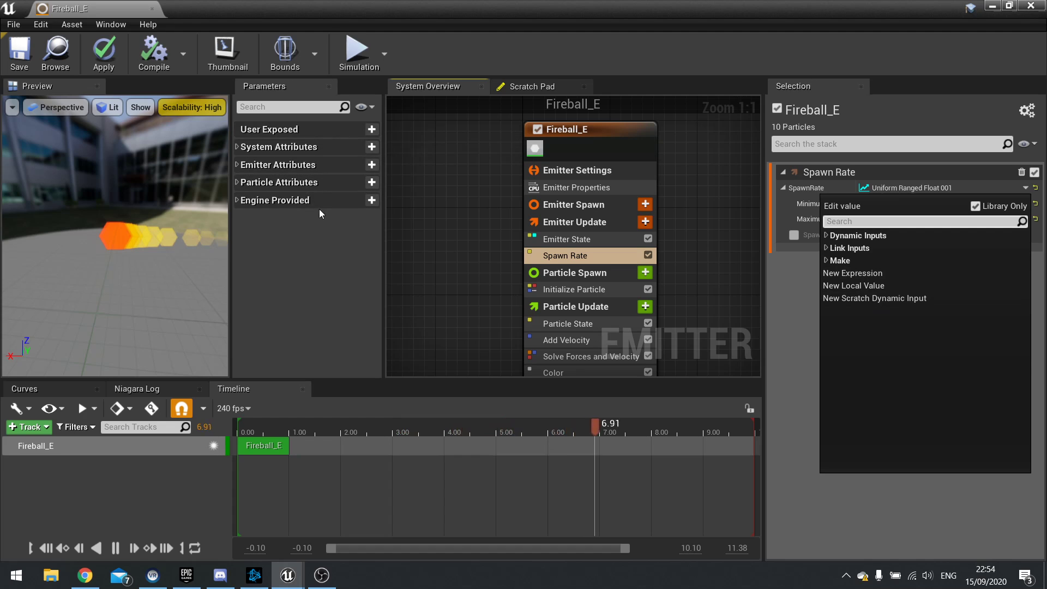
{"action": "left_click", "coordinate": [827, 251]}
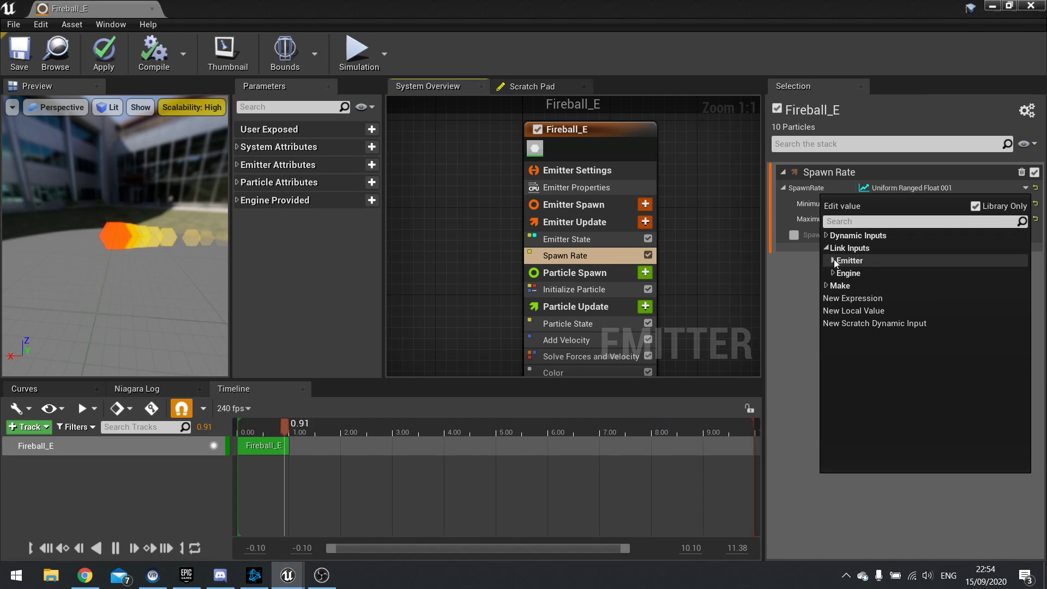
{"action": "left_click", "coordinate": [827, 285]}
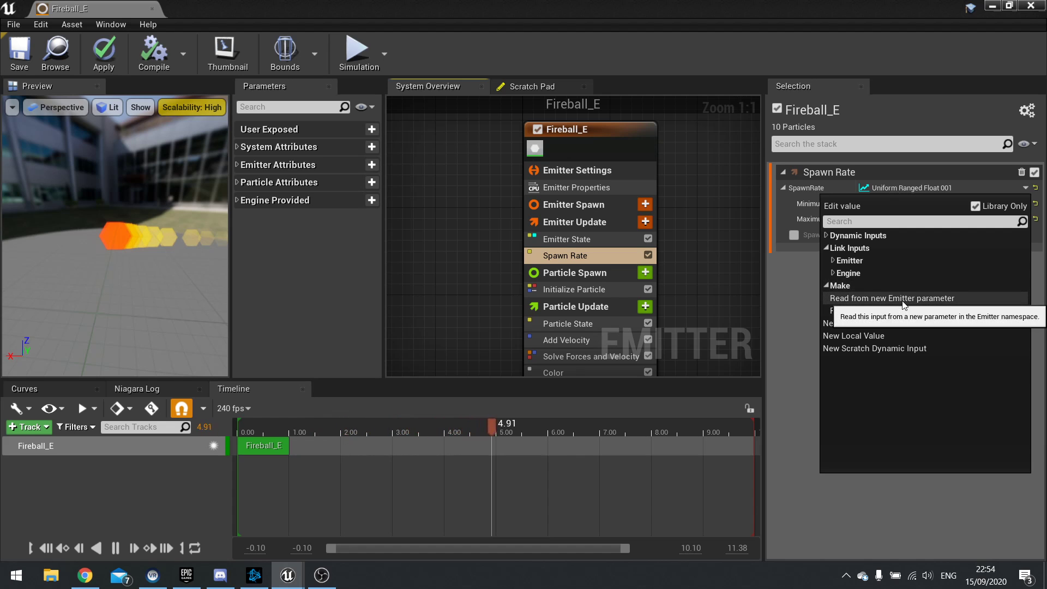
{"action": "left_click", "coordinate": [828, 286]}
{"action": "left_click", "coordinate": [827, 248]}
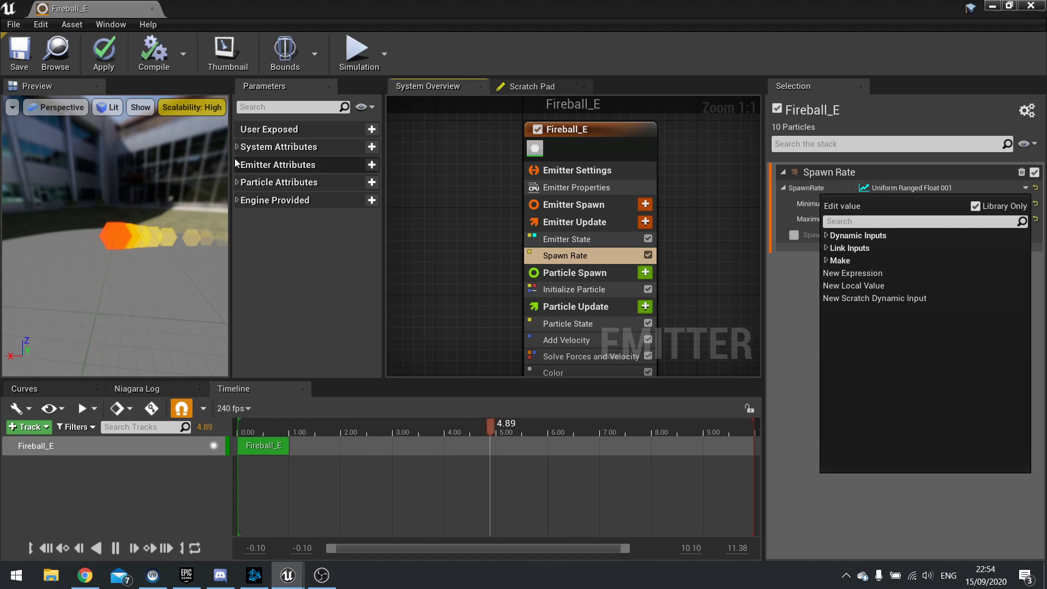
{"action": "left_click", "coordinate": [775, 293]}
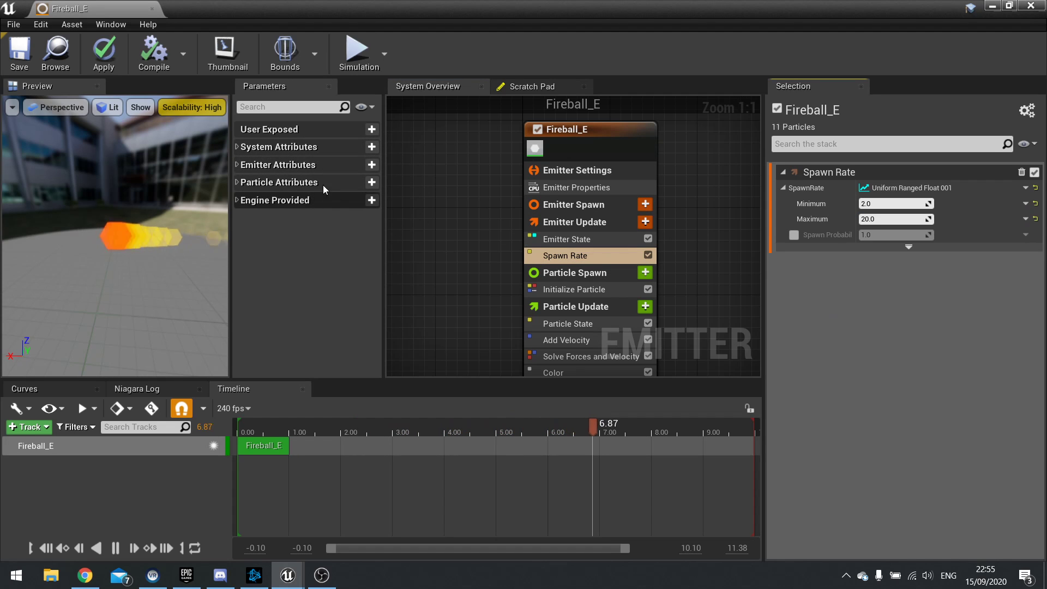
View the Scratch Pad and review the Emitter Properties, Emitter State, Spawn Rate, Initialize Particle and Particle State settings in the System Overview
{"action": "left_click", "coordinate": [533, 86]}
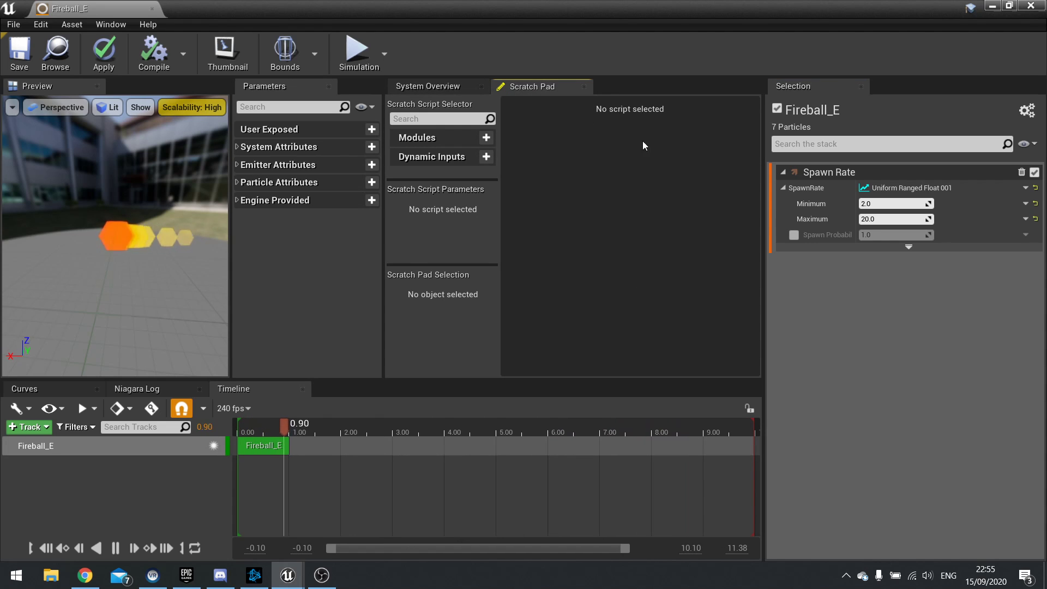
{"action": "left_click", "coordinate": [442, 86]}
{"action": "left_click", "coordinate": [576, 188]}
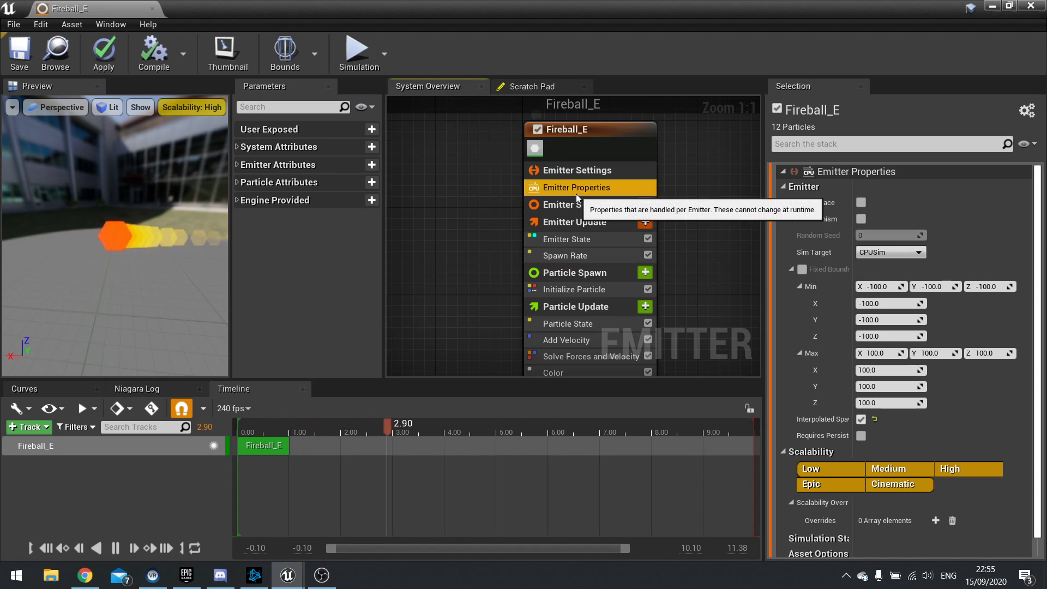
{"action": "left_click", "coordinate": [579, 239]}
{"action": "left_click", "coordinate": [578, 255]}
{"action": "left_click", "coordinate": [570, 289]}
{"action": "left_click", "coordinate": [568, 323]}
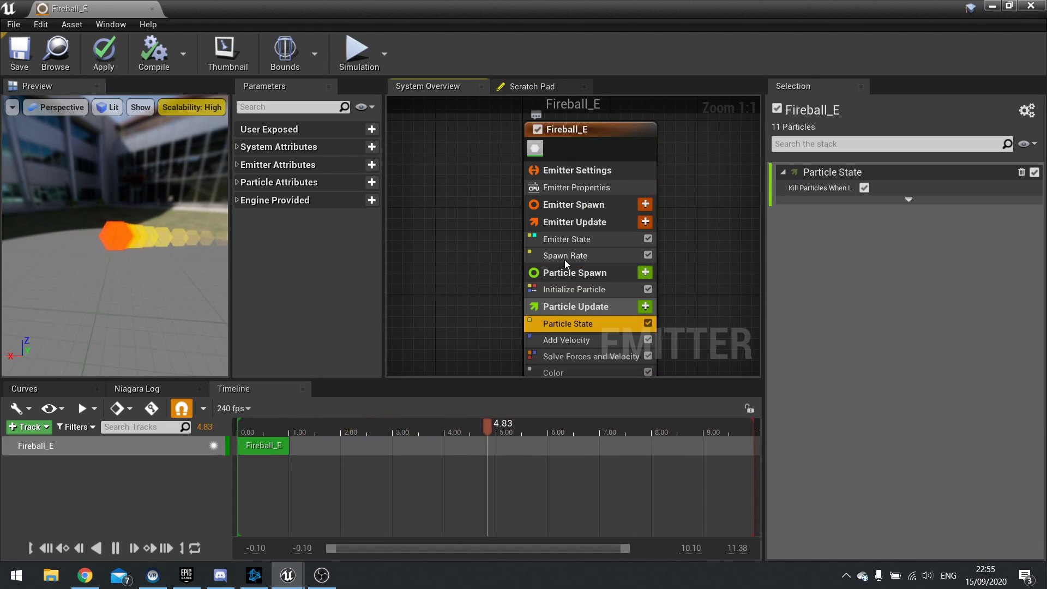
Look at the Scratch Pad's script selector again and return to the Fireball_E module stack in the System Overview
{"action": "left_click", "coordinate": [531, 86]}
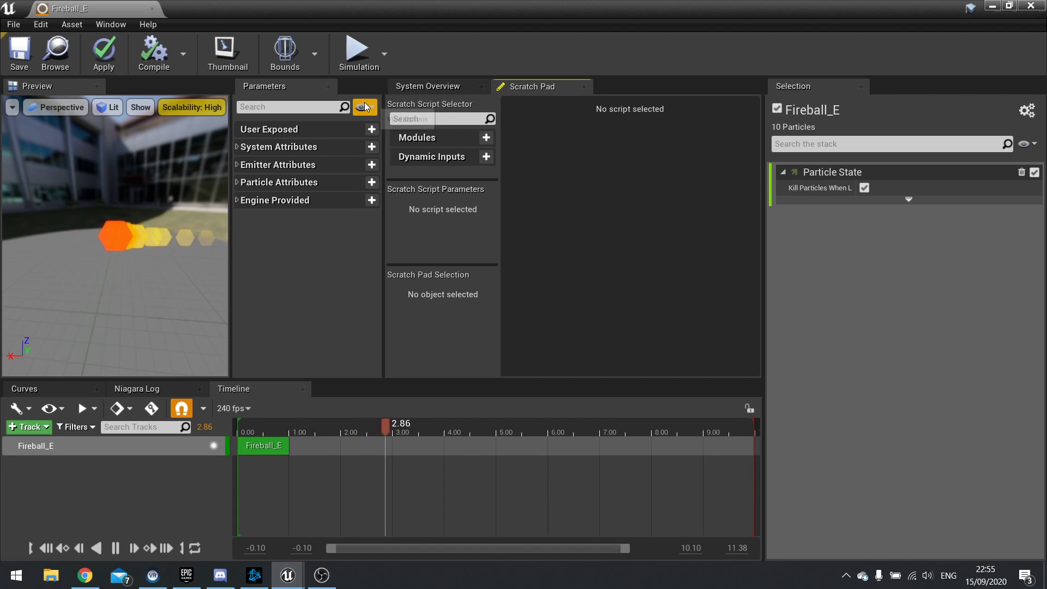
{"action": "left_click", "coordinate": [431, 86]}
{"action": "right_click_drag", "start_coordinate": [546, 273], "coordinate": [526, 243]}
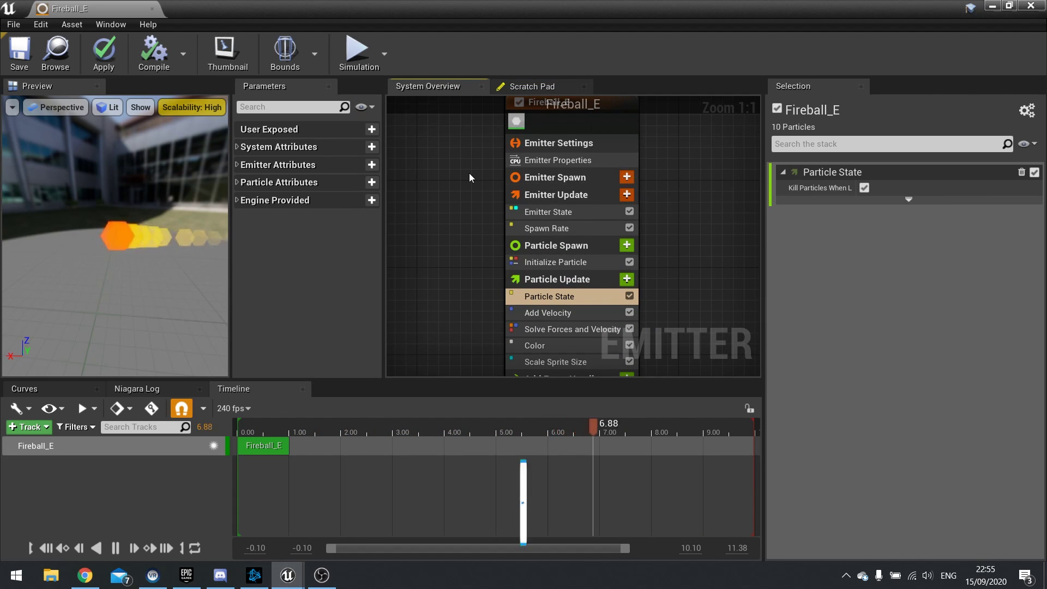
{"action": "right_click_drag", "start_coordinate": [469, 172], "coordinate": [463, 219]}
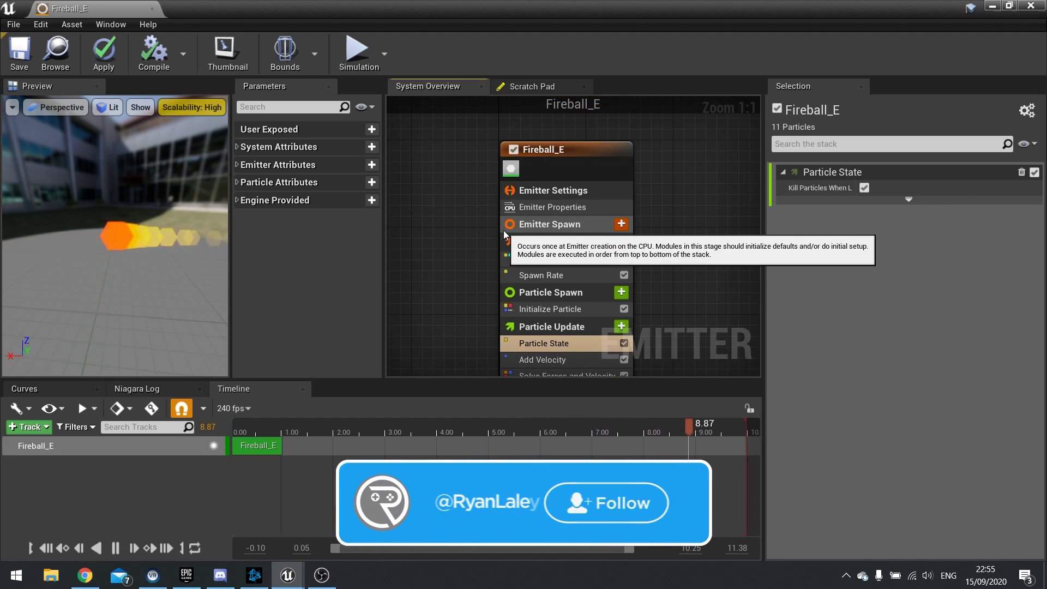